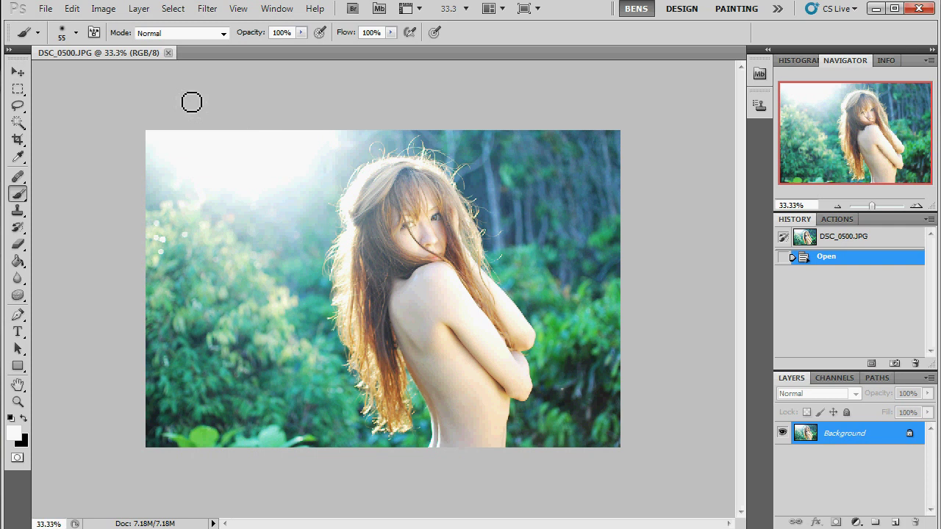
Step: Apply a Curves adjustment that raises the black point and pulls the midtones down (191 to 140)
click(106, 10)
mouse_move(126, 46)
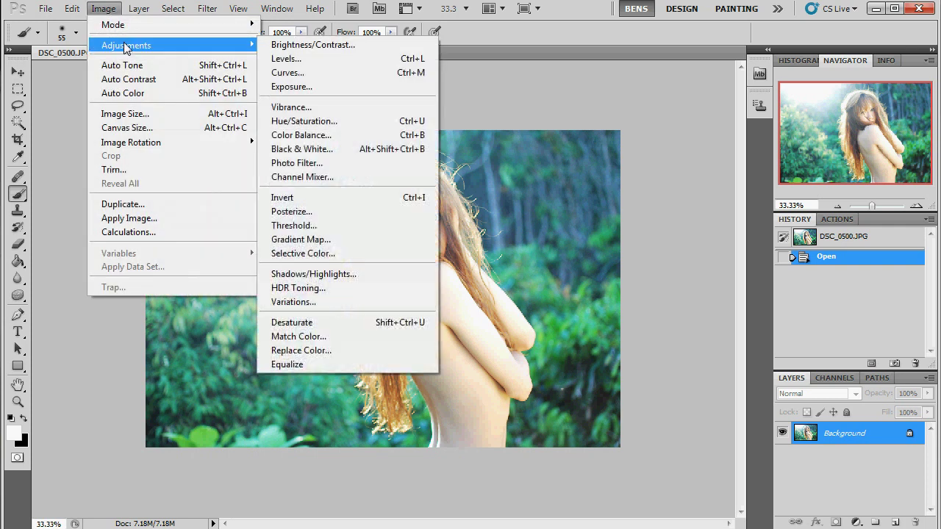
click(331, 72)
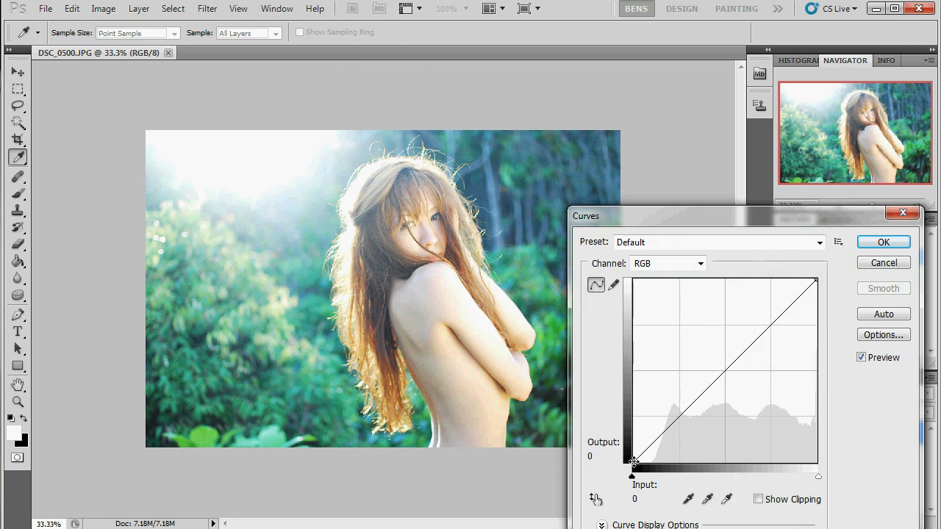
drag(633, 462, 653, 477)
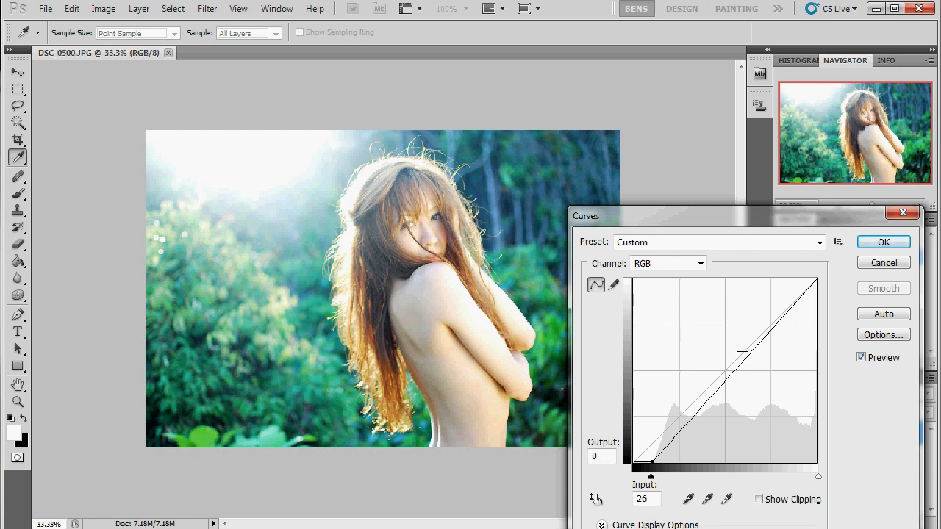
drag(755, 352, 772, 363)
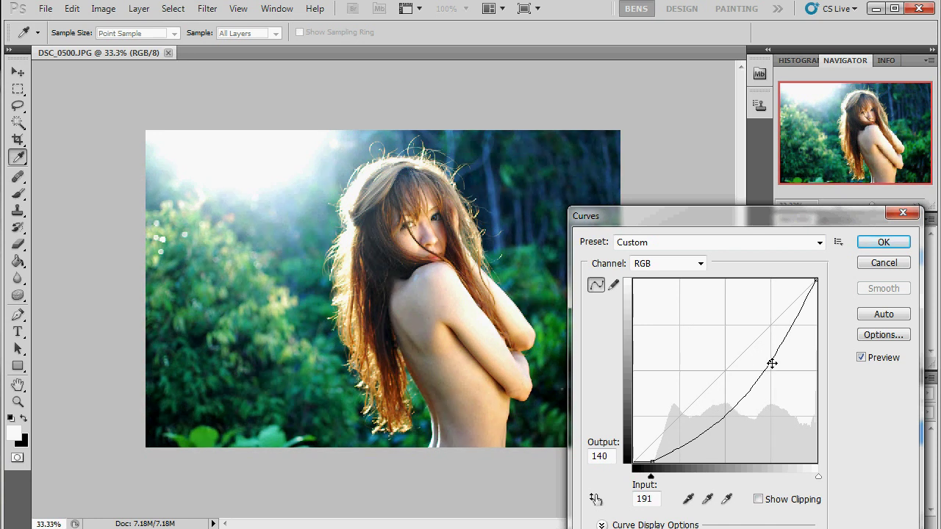
click(879, 244)
key(b)
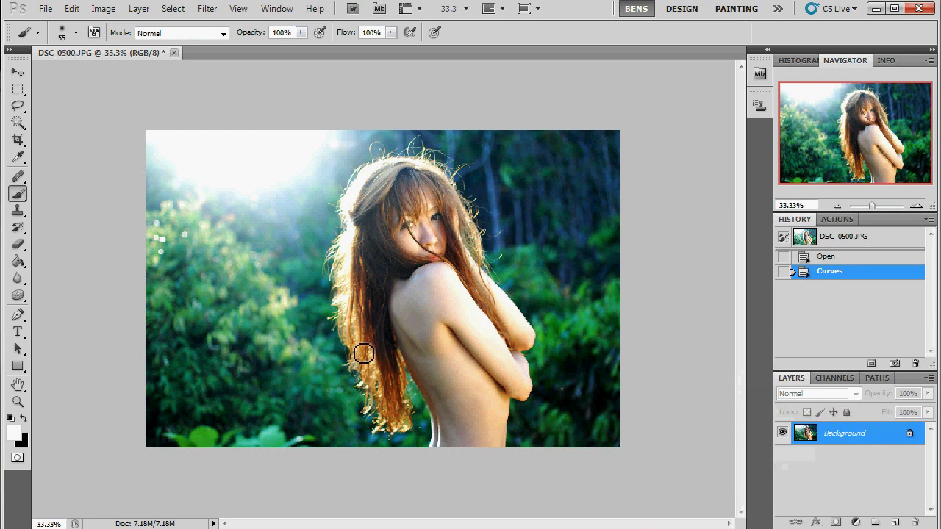
Step: Duplicate the Background layer as Background copy
right_click(874, 442)
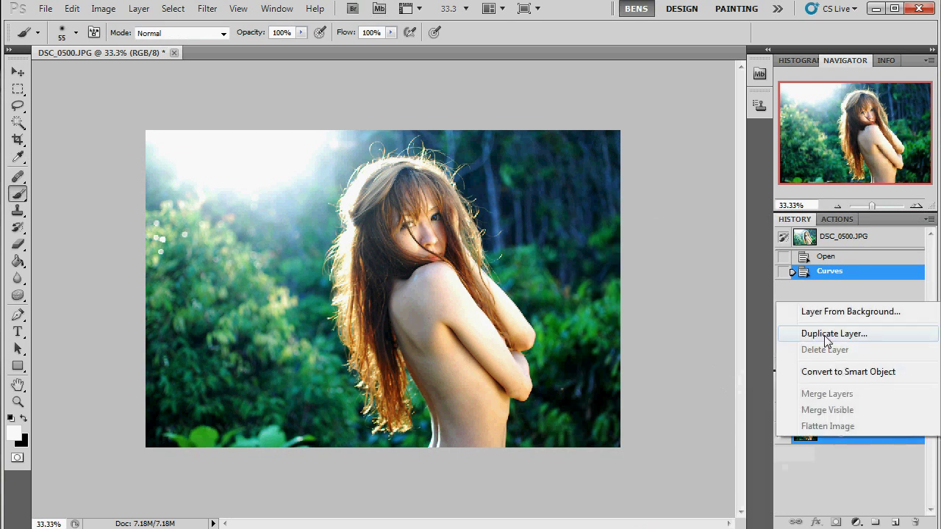
click(836, 336)
click(596, 167)
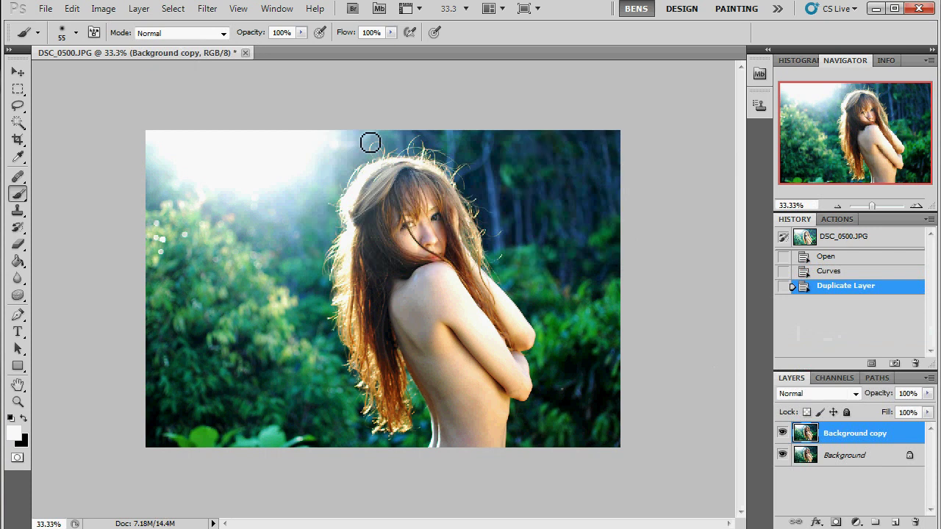
Step: Apply Selective Color to the copy's Reds: Cyan -30, Magenta +17, Yellow +47
click(103, 8)
mouse_move(126, 46)
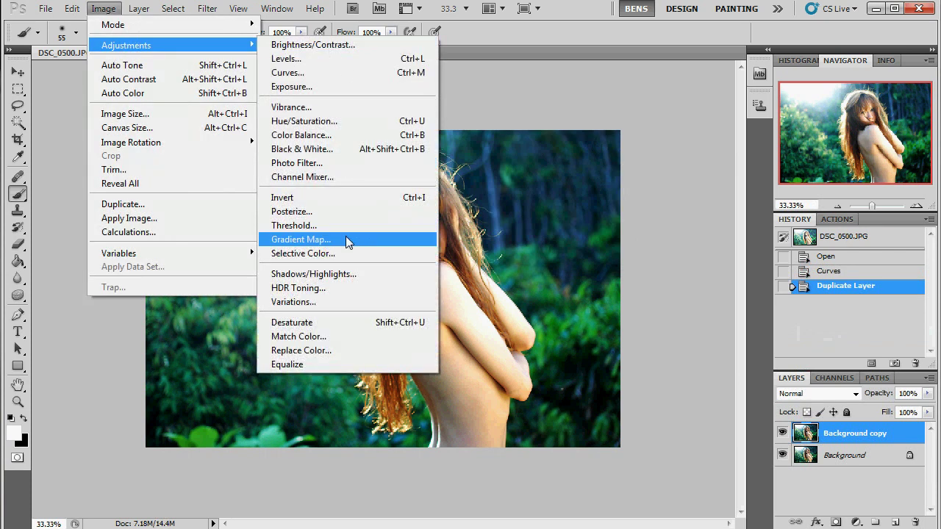
click(301, 253)
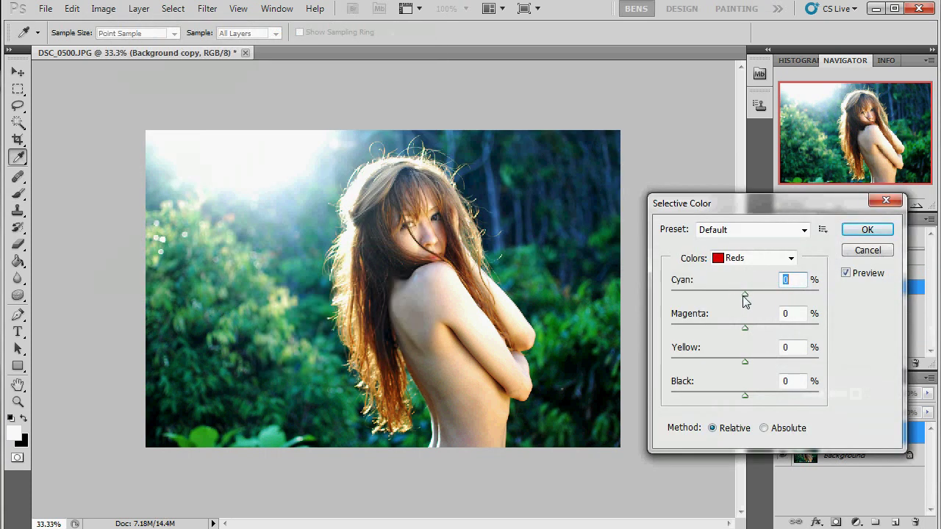
drag(745, 294, 723, 294)
drag(744, 362, 768, 362)
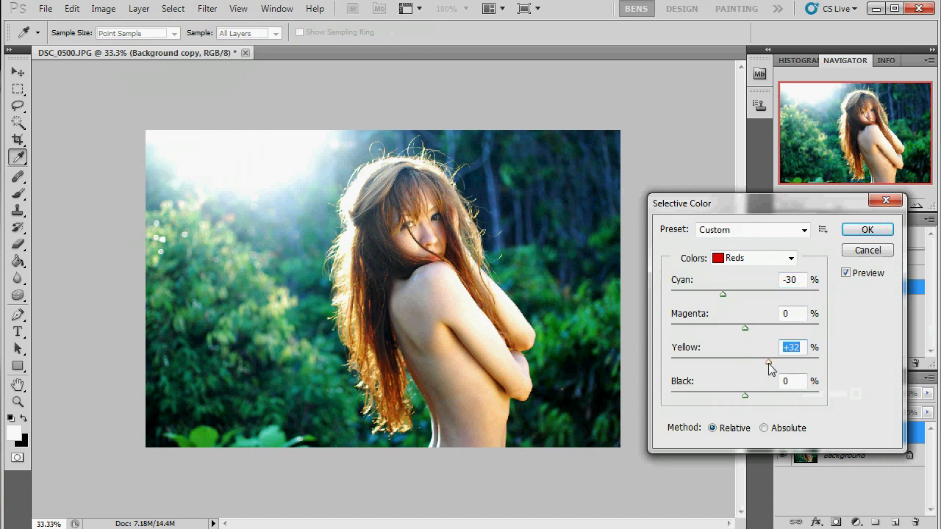
drag(744, 328, 763, 328)
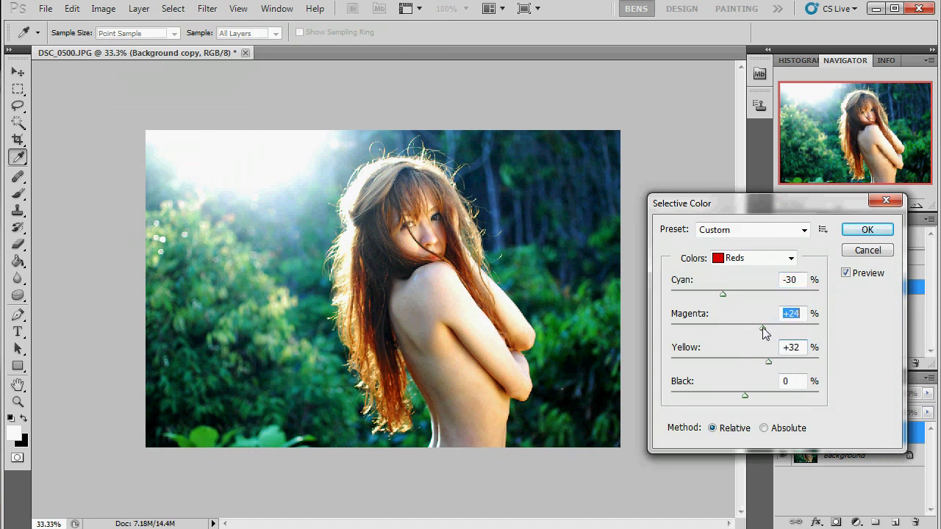
drag(768, 362, 758, 328)
drag(783, 365, 782, 365)
click(867, 230)
Step: Add a layer mask to the copy and fill it black with the Paint Bucket
key(b)
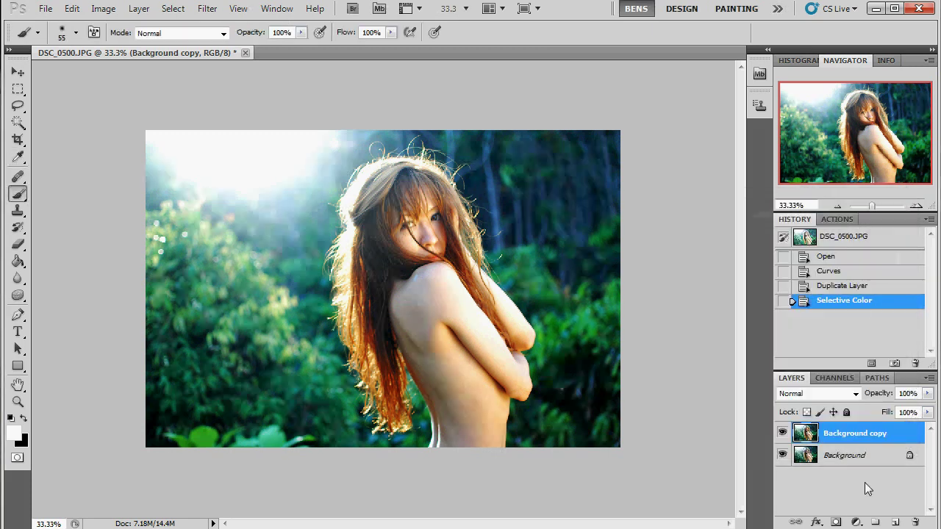
click(835, 522)
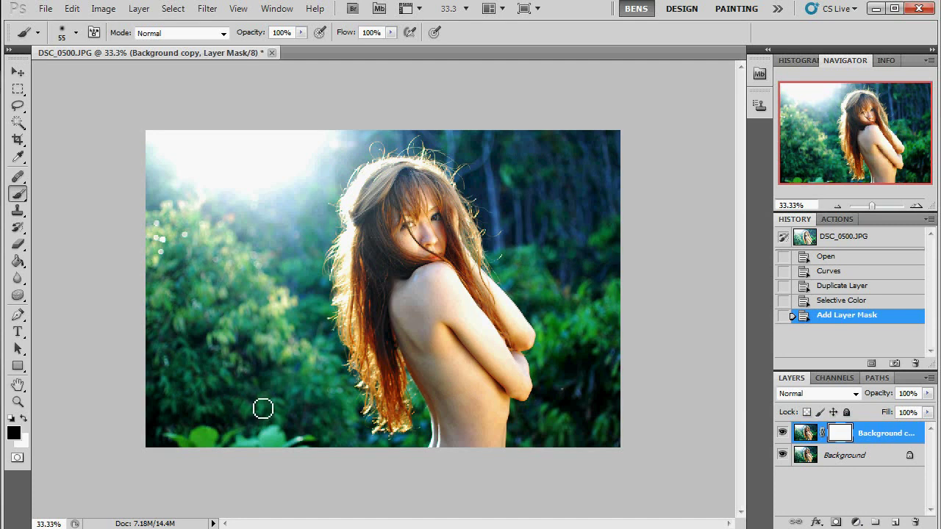
click(17, 260)
click(265, 268)
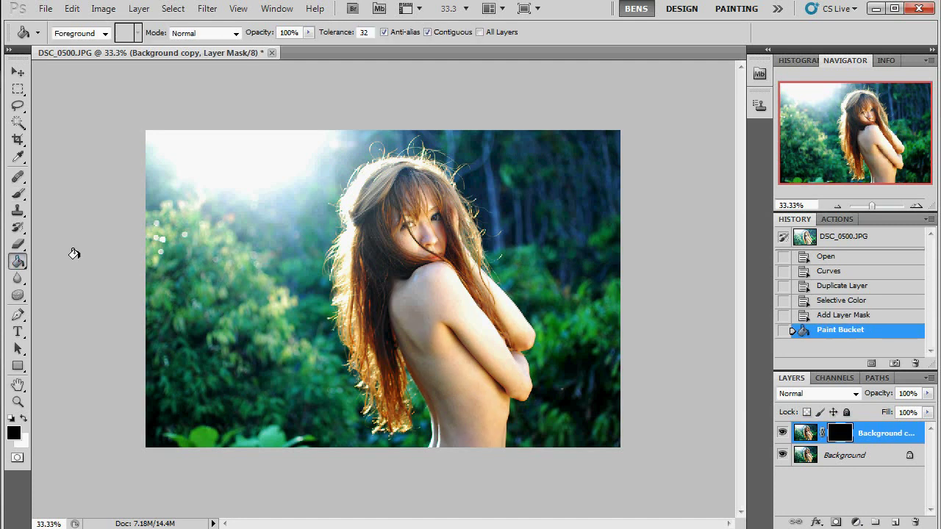
Step: Paint white over the woman with a 329 px brush, then touch up in black
click(18, 193)
click(23, 419)
right_click(430, 380)
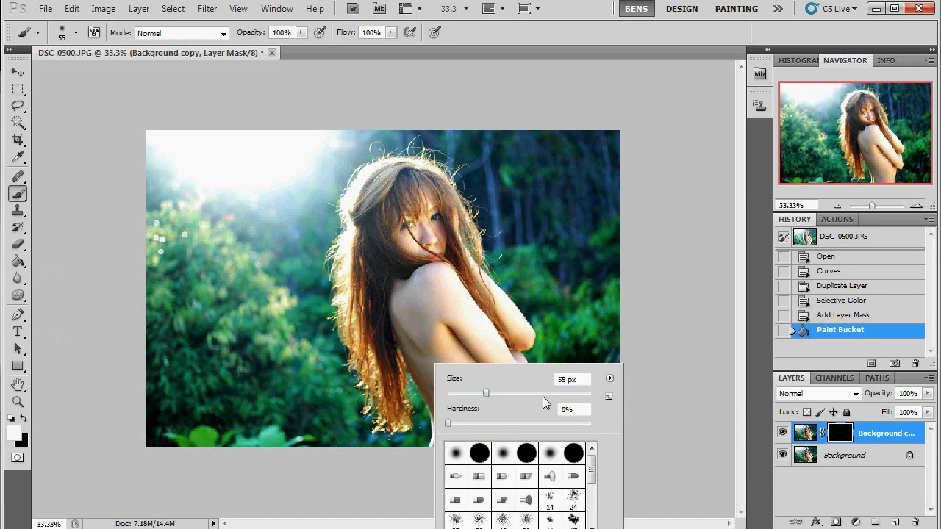
click(575, 395)
click(565, 396)
click(352, 393)
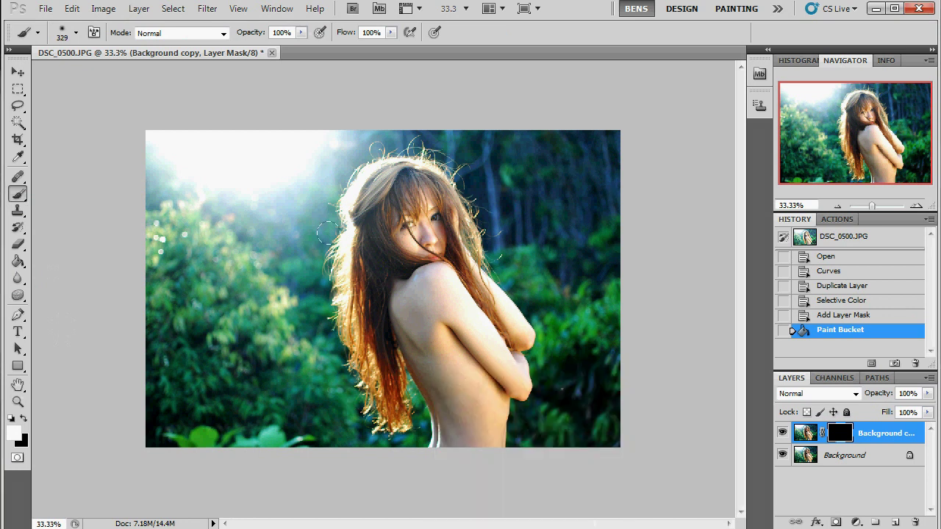
drag(421, 131, 423, 192)
right_click(423, 193)
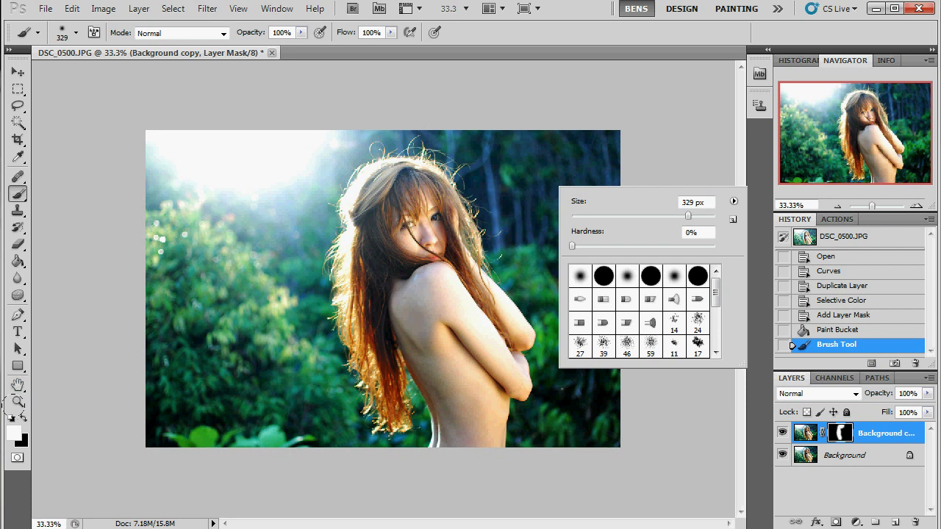
click(25, 420)
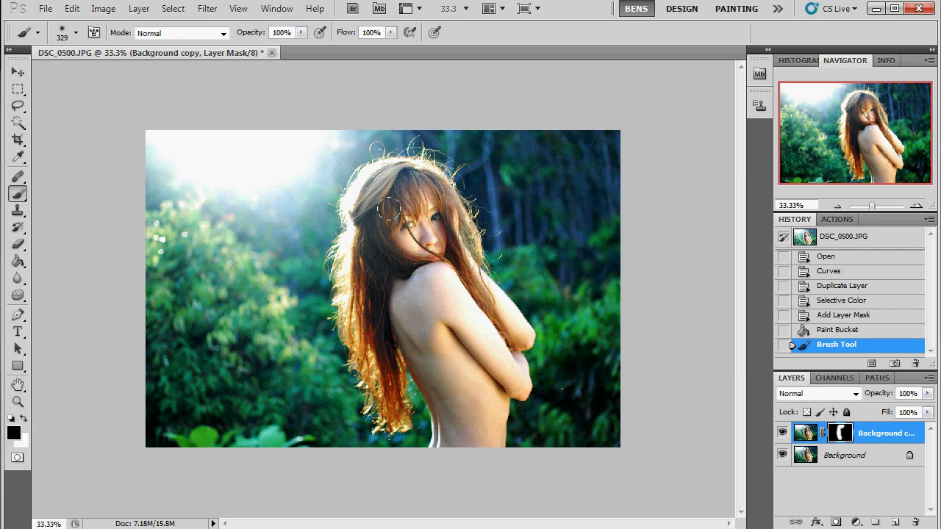
click(437, 192)
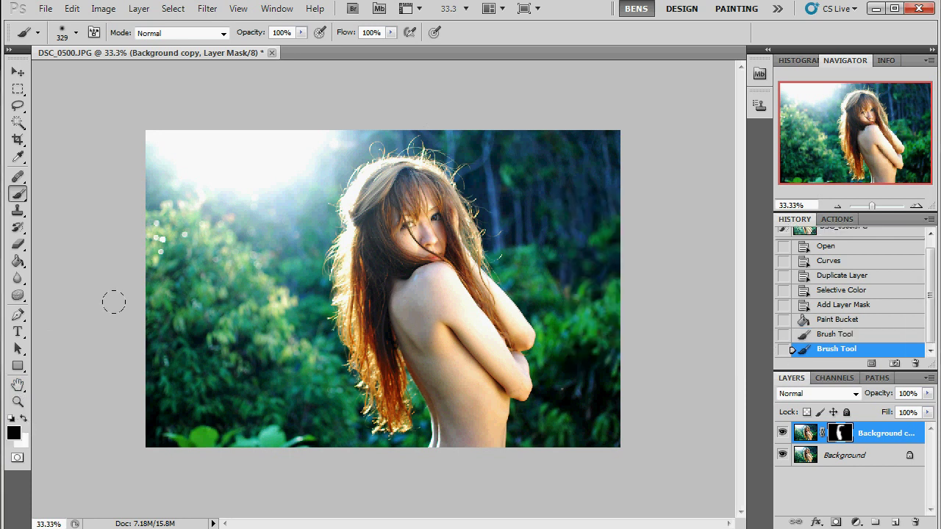
Step: Merge the masked copy down into the Background layer
right_click(901, 435)
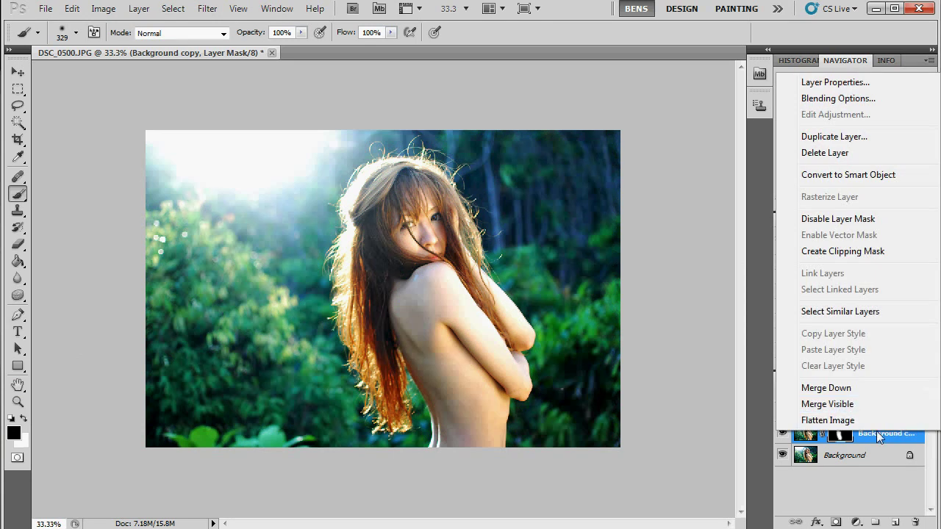
click(846, 390)
right_click(865, 439)
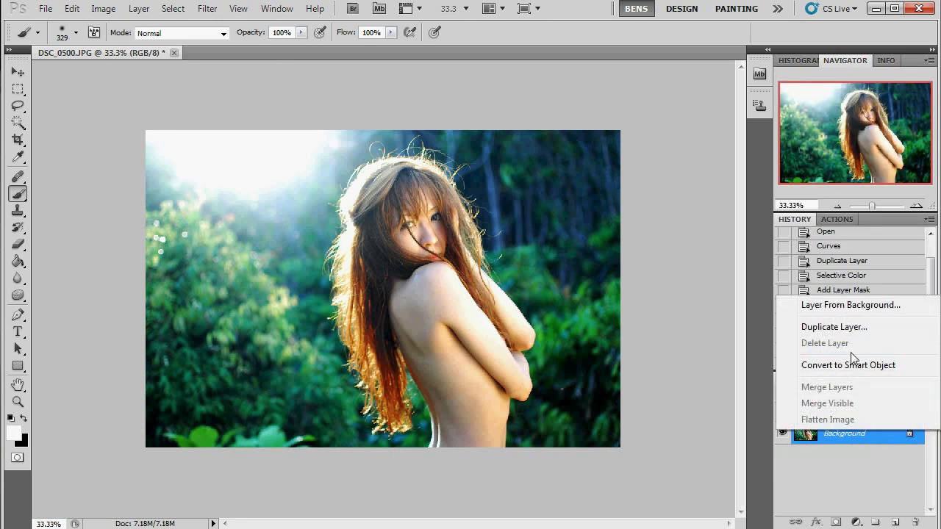
Step: Duplicate the Background and set Selective Color Greens to Cyan +19, Magenta -70, Yellow +49
click(852, 331)
click(597, 167)
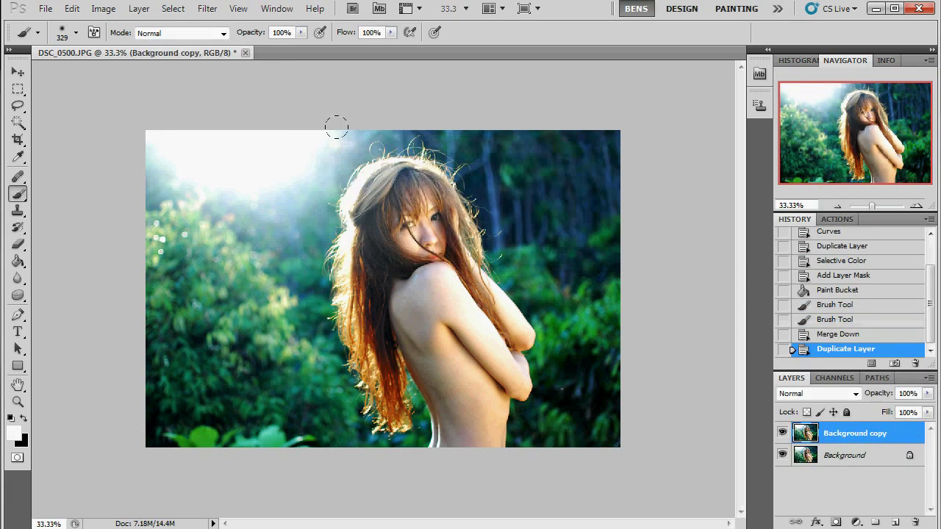
click(103, 8)
mouse_move(147, 45)
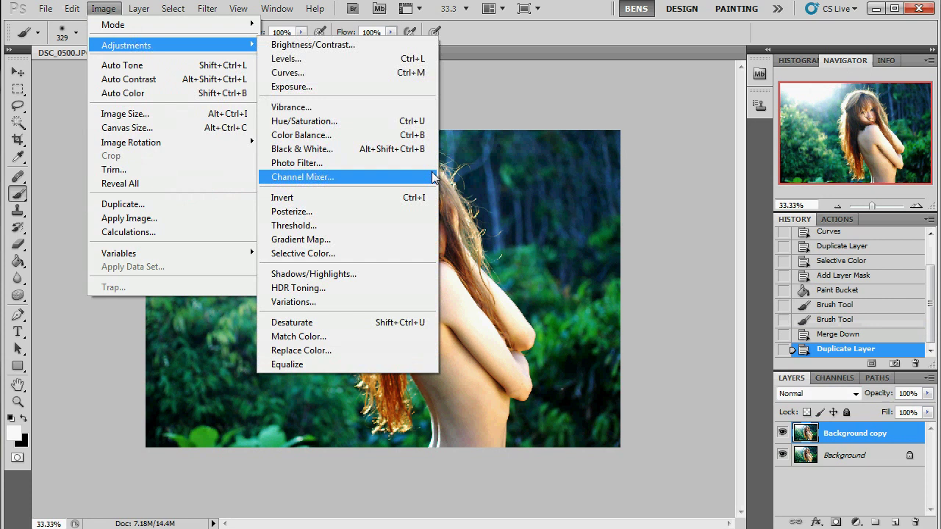
click(360, 253)
click(790, 258)
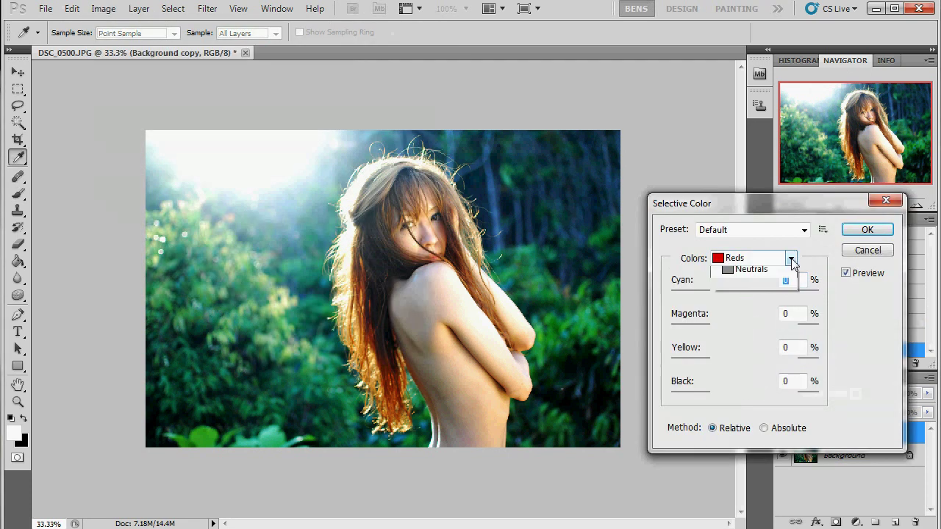
click(776, 302)
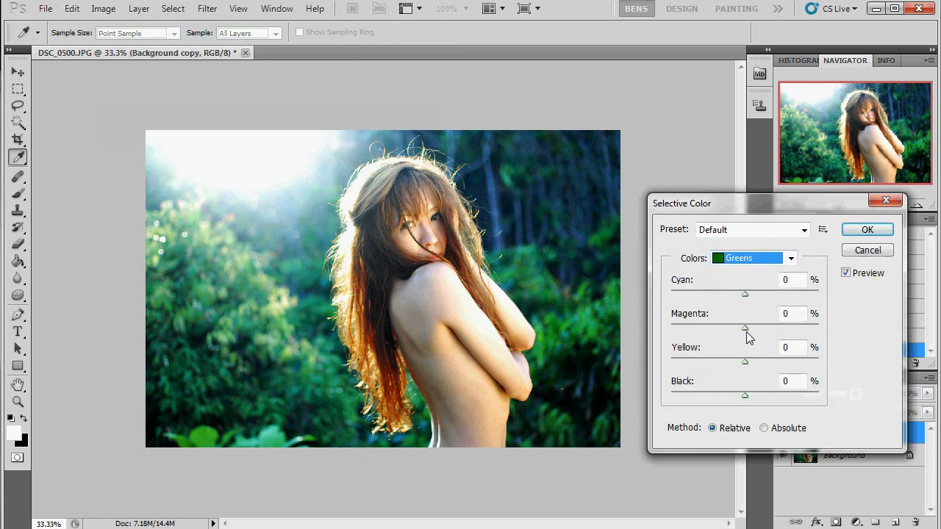
drag(744, 327, 708, 329)
drag(745, 295, 758, 296)
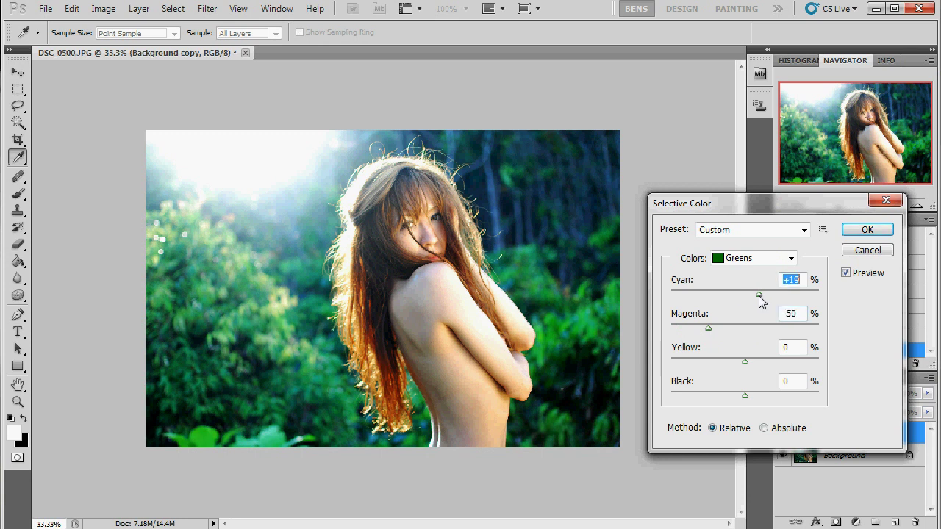
drag(747, 361, 781, 363)
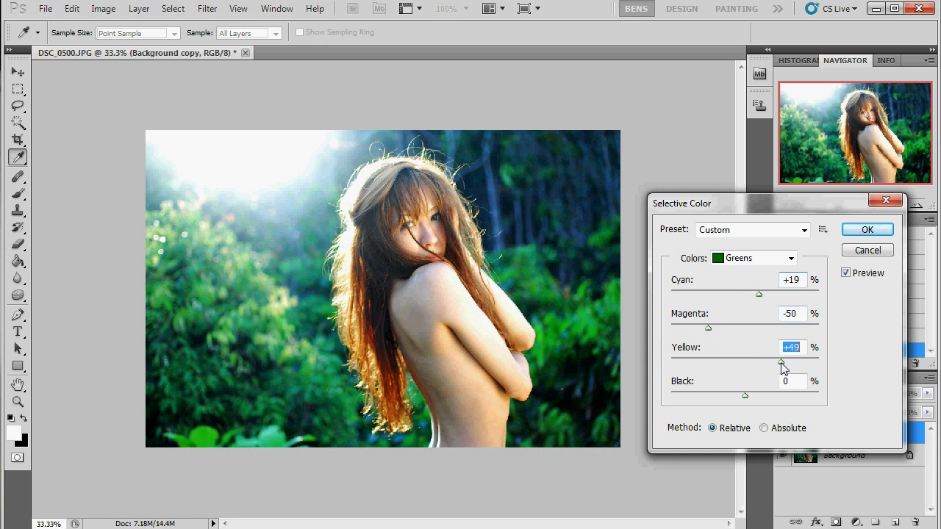
mouse_move(708, 328)
mouse_down()
mouse_move(657, 330)
mouse_move(696, 331)
mouse_up()
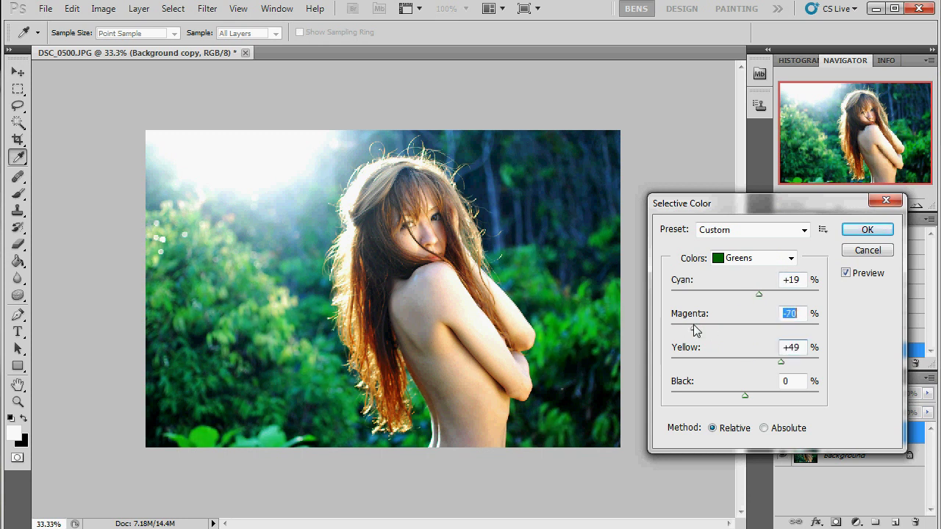
Step: Fine-tune Magenta in the Yellows range and apply the Selective Color
click(790, 258)
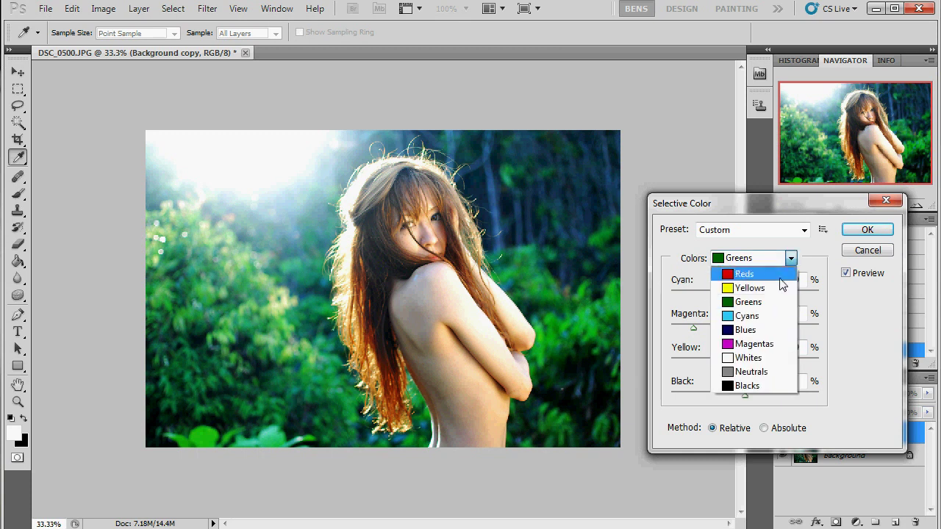
click(778, 289)
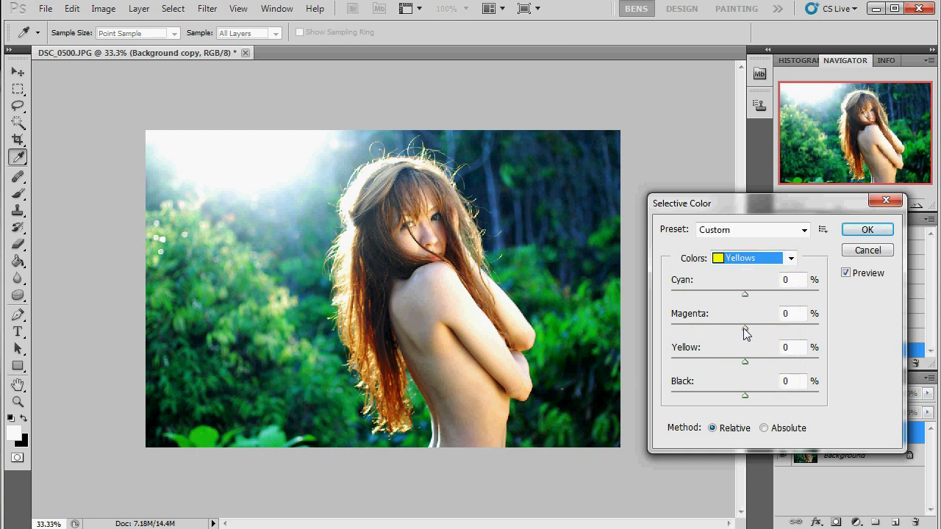
mouse_move(743, 328)
mouse_down()
mouse_move(630, 328)
mouse_move(813, 330)
mouse_move(672, 330)
mouse_move(806, 328)
mouse_move(744, 322)
mouse_up()
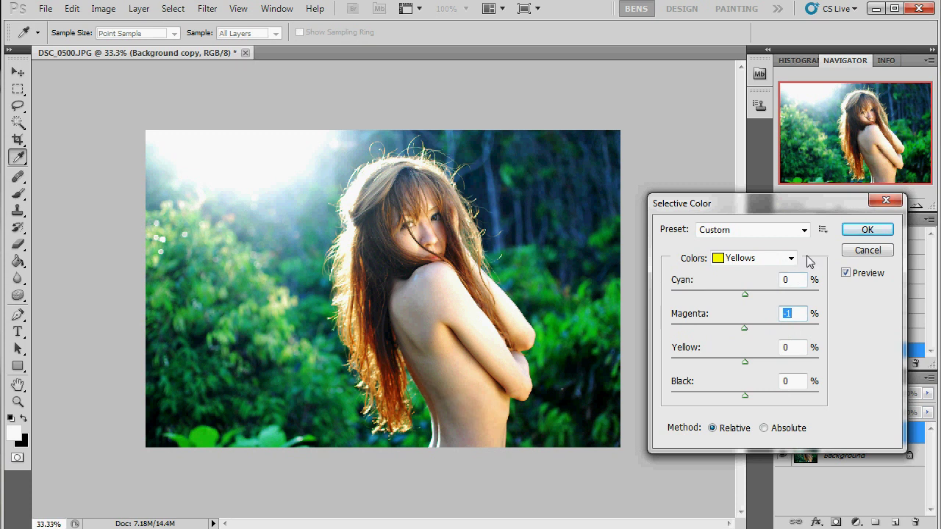
click(868, 231)
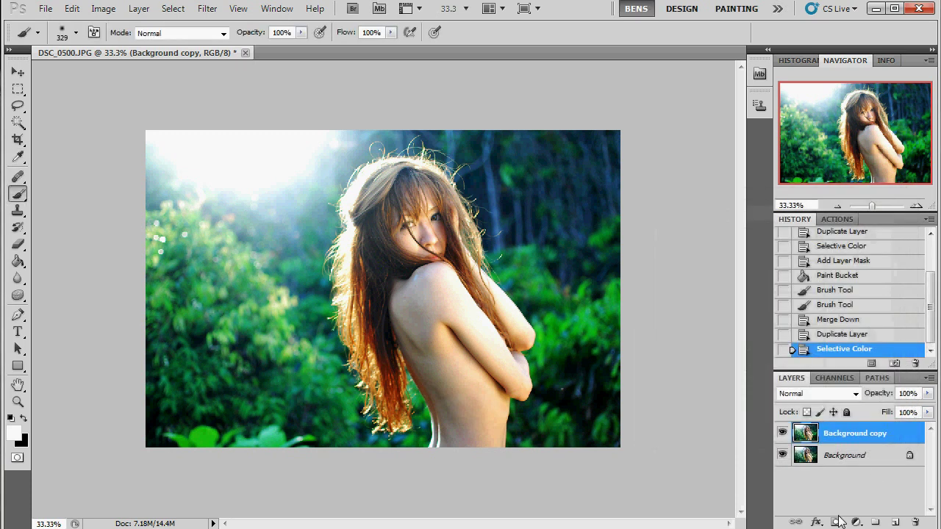
Step: Add a layer mask to the copy, fill it black, then refill it white
click(836, 522)
click(18, 261)
key(x)
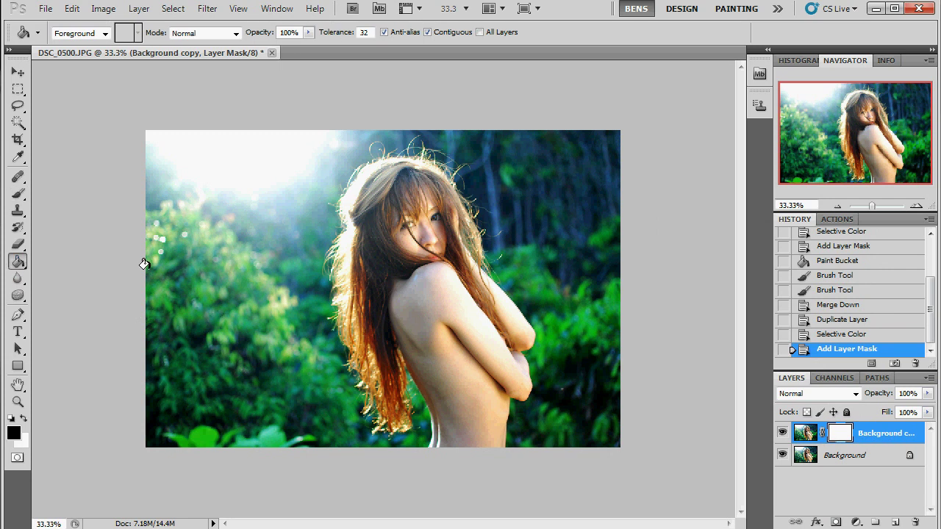
click(254, 281)
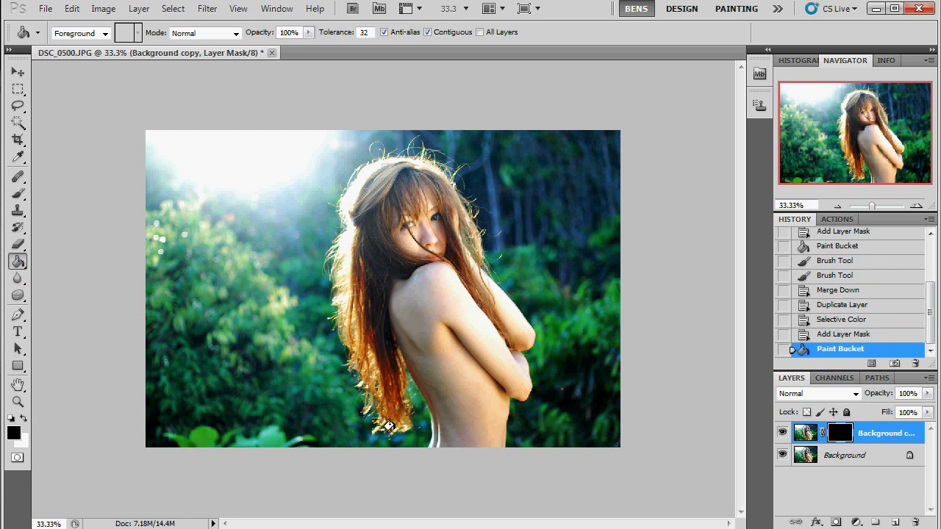
click(24, 418)
click(277, 331)
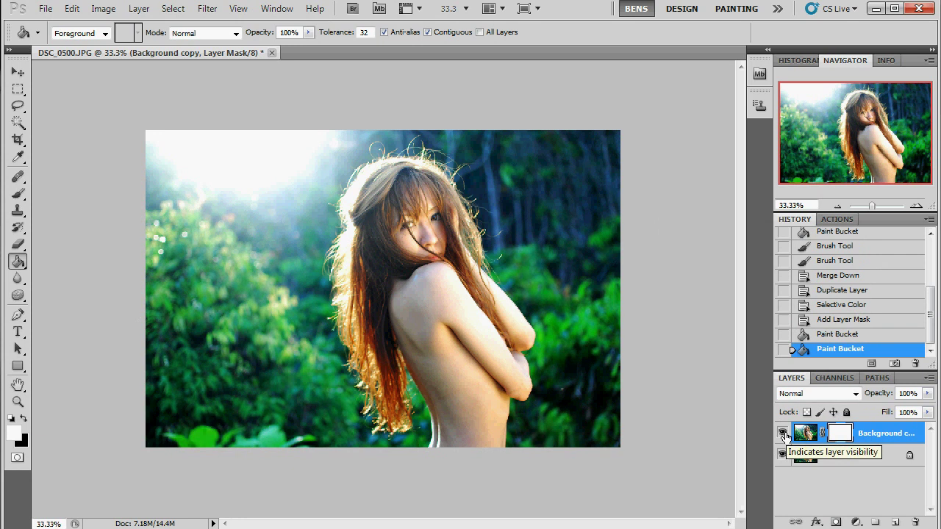
Step: Toggle the copy's visibility to compare, then merge it down into the Background
click(783, 434)
click(783, 433)
right_click(877, 435)
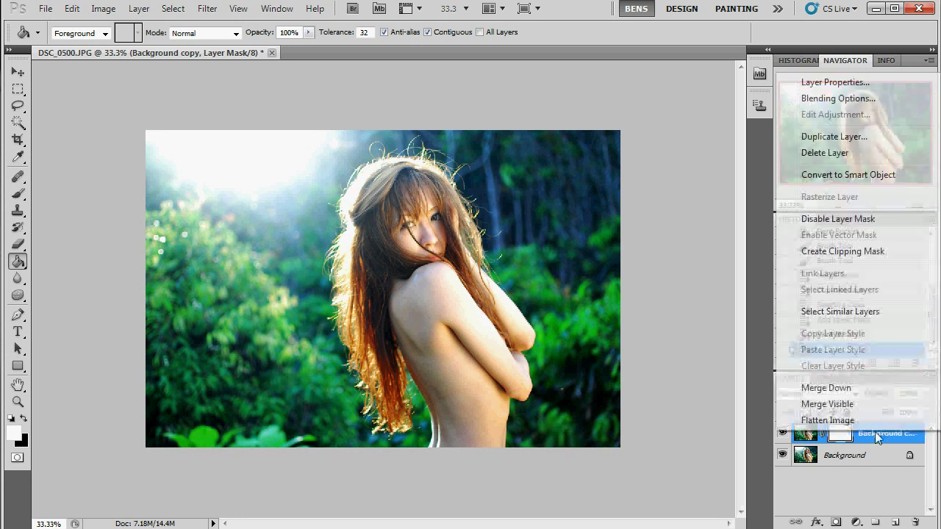
click(814, 388)
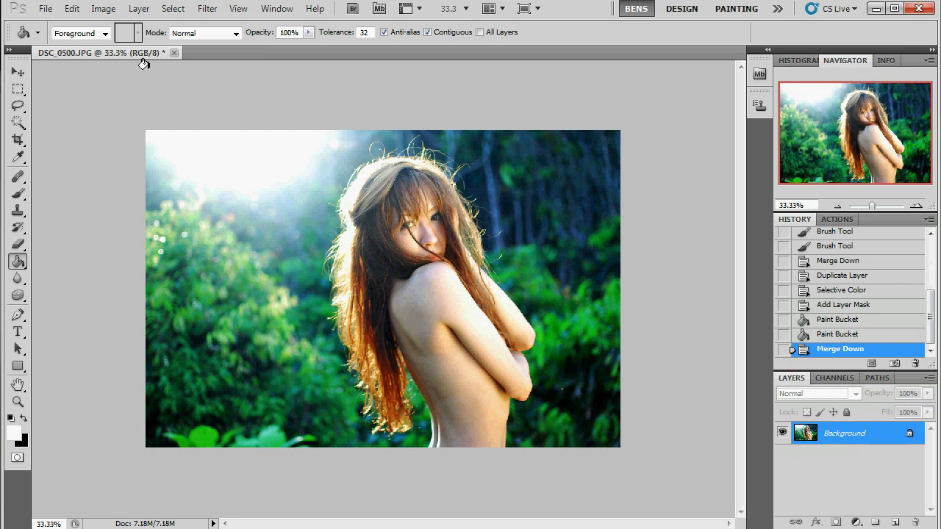
Step: In Replace Color, sample the dark blue tree tones and add more samples to the selection
click(103, 8)
mouse_move(128, 44)
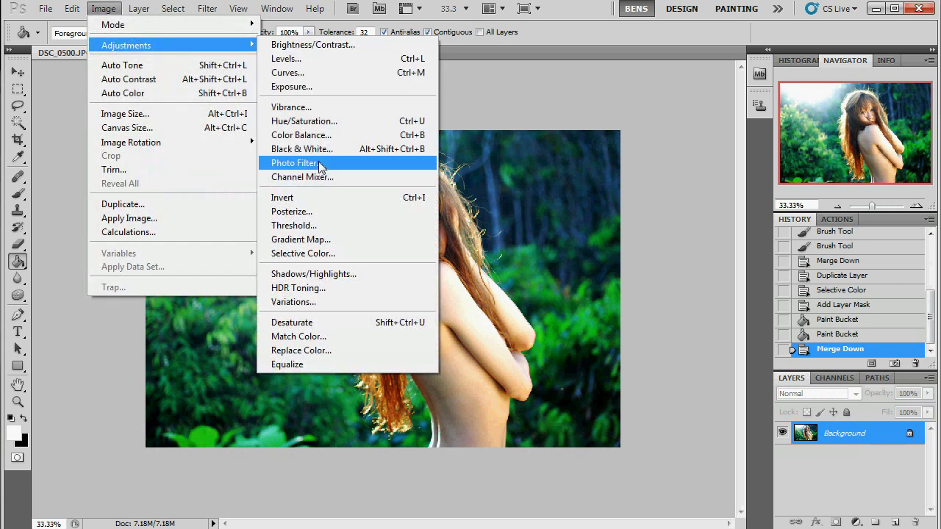
click(337, 349)
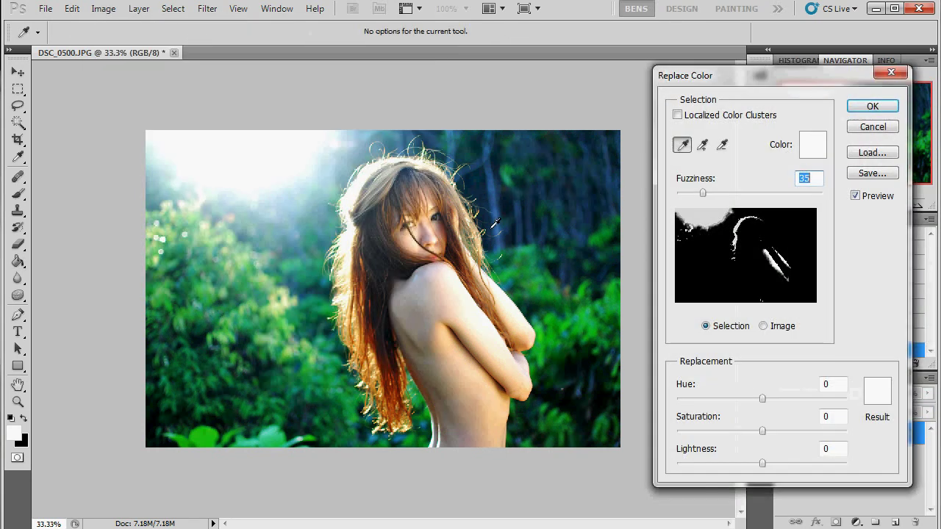
click(702, 146)
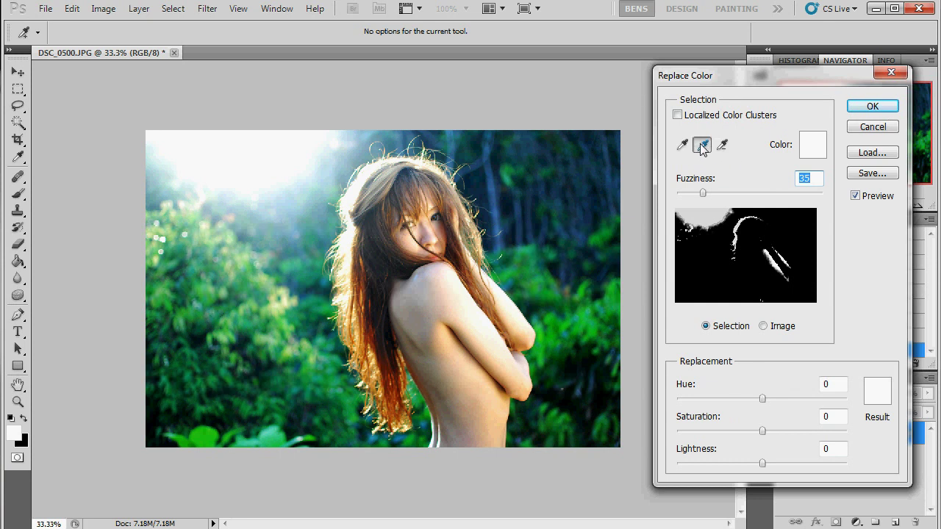
click(682, 145)
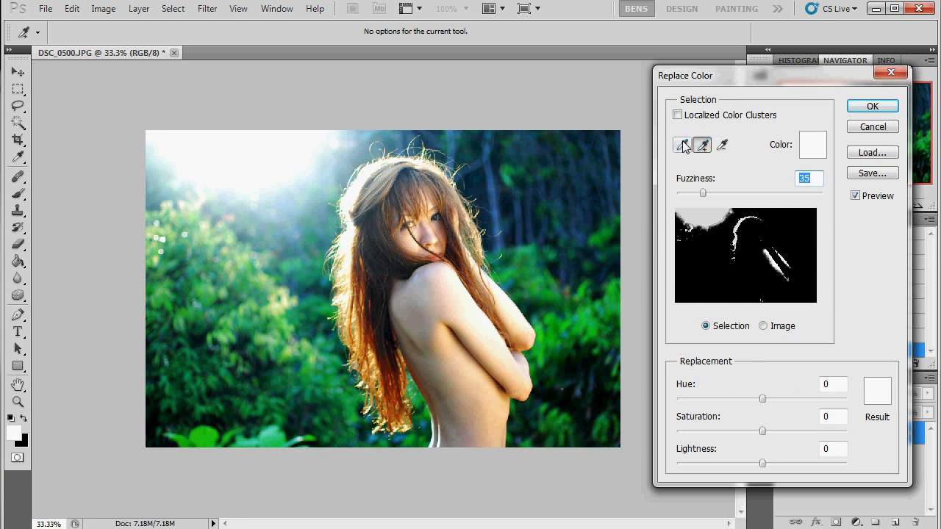
click(502, 186)
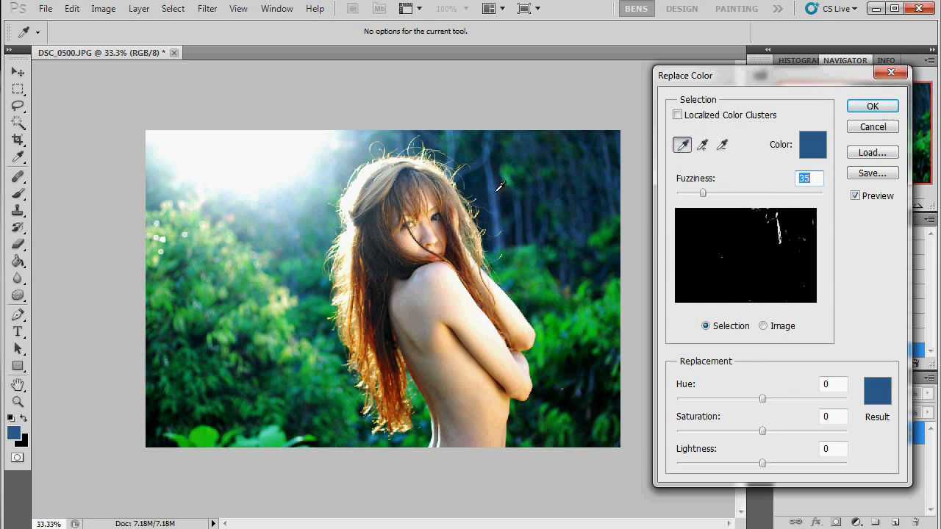
click(702, 145)
click(594, 183)
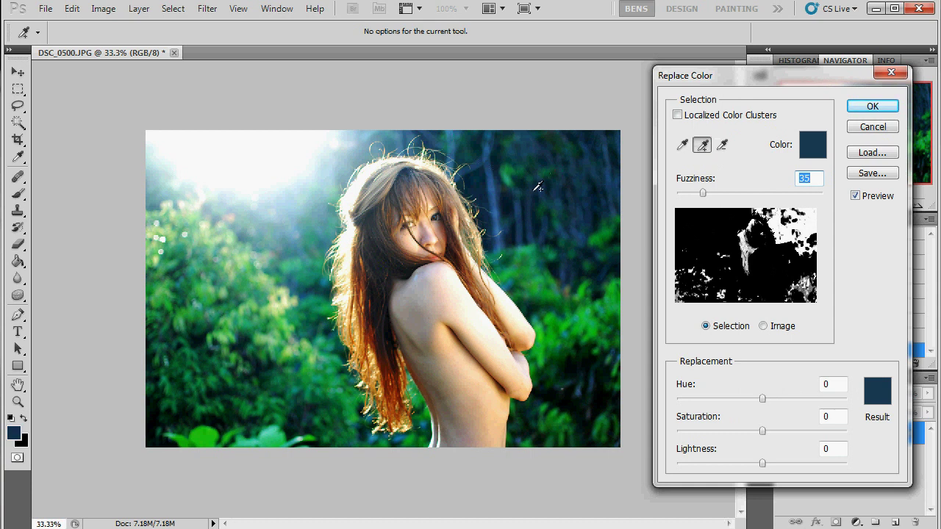
click(486, 151)
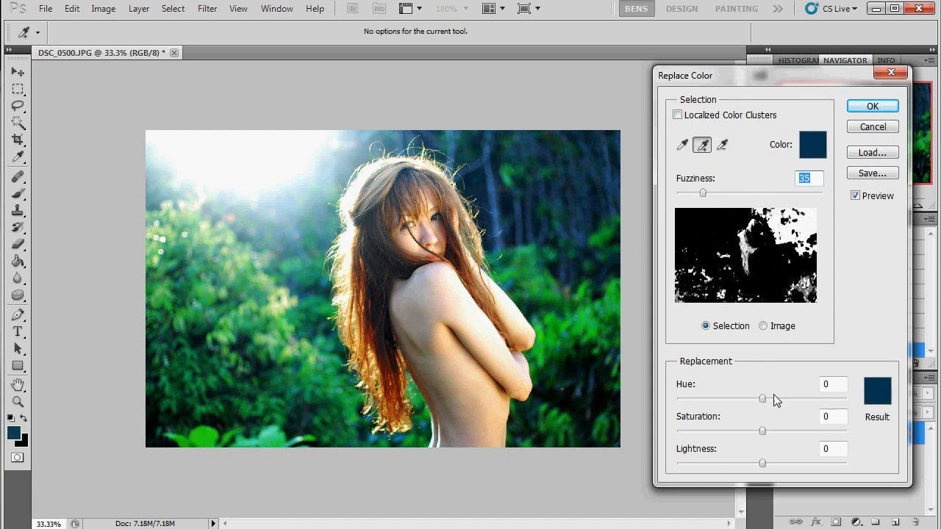
Step: Set replacement Saturation -34 and Hue -54, add the upper background tones, and apply
drag(763, 431, 734, 431)
drag(763, 399, 739, 402)
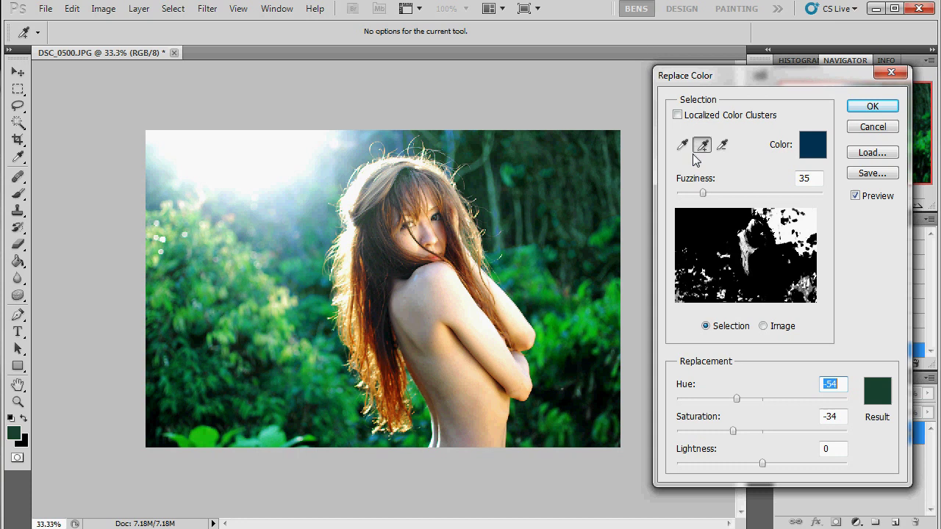
click(456, 131)
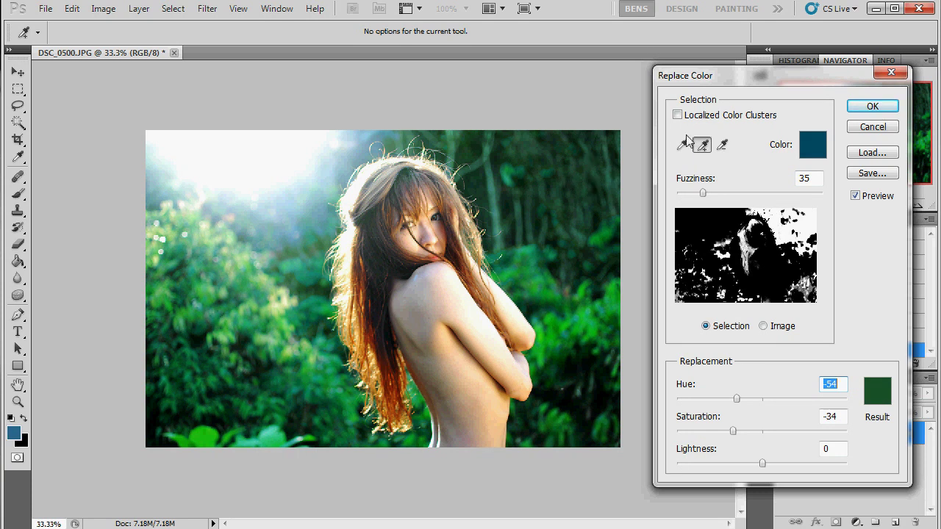
click(876, 107)
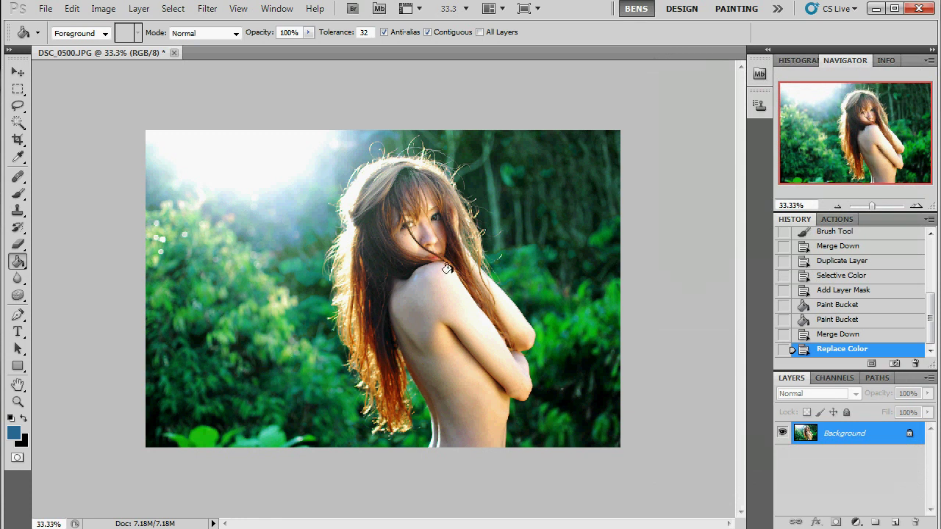
Step: Set the merged state as History Brush source and size the brush to 1871 px
click(784, 335)
click(17, 228)
right_click(339, 236)
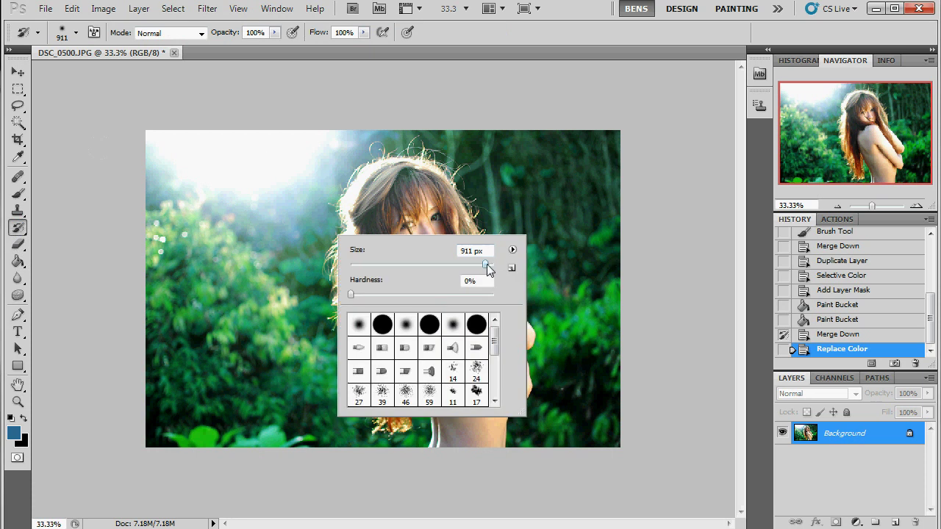
drag(487, 266, 494, 270)
click(353, 296)
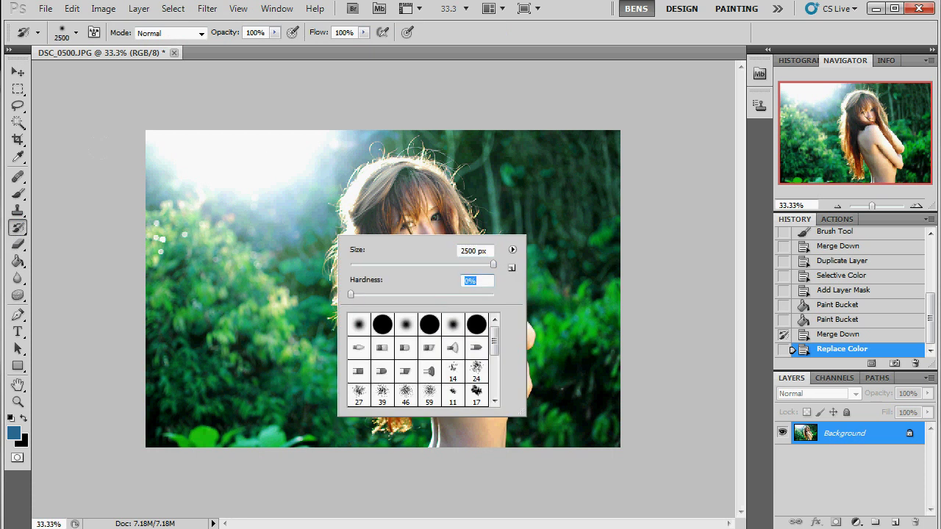
drag(495, 269, 490, 266)
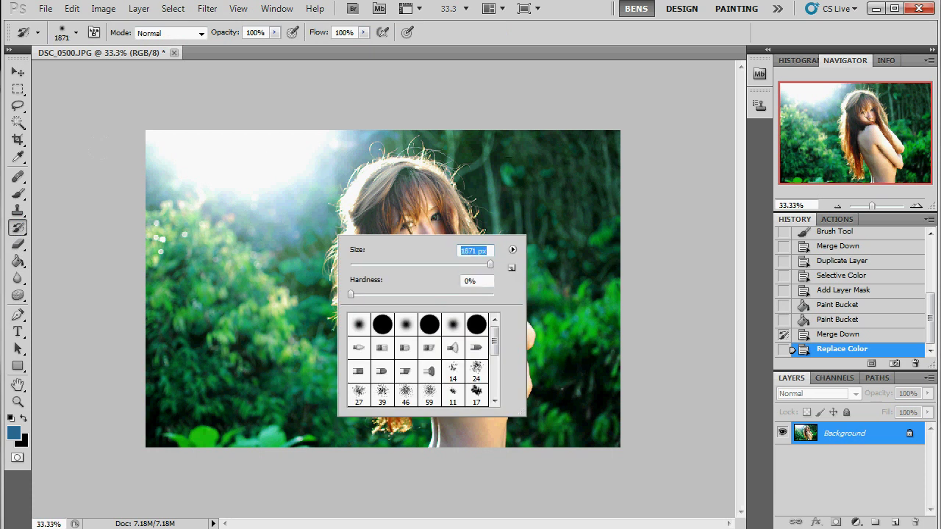
key(Return)
Step: Paint the earlier state back over several areas of the photo
click(383, 288)
click(382, 288)
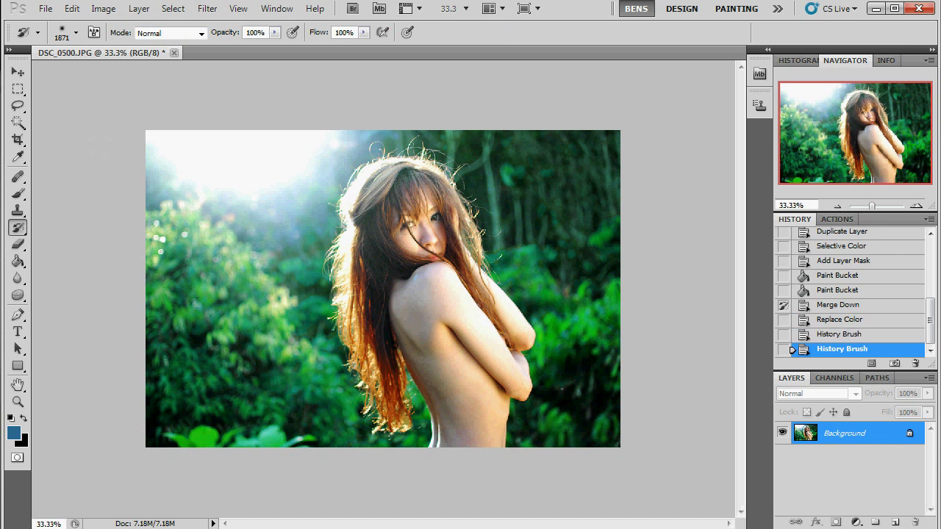
click(382, 288)
click(95, 125)
click(95, 126)
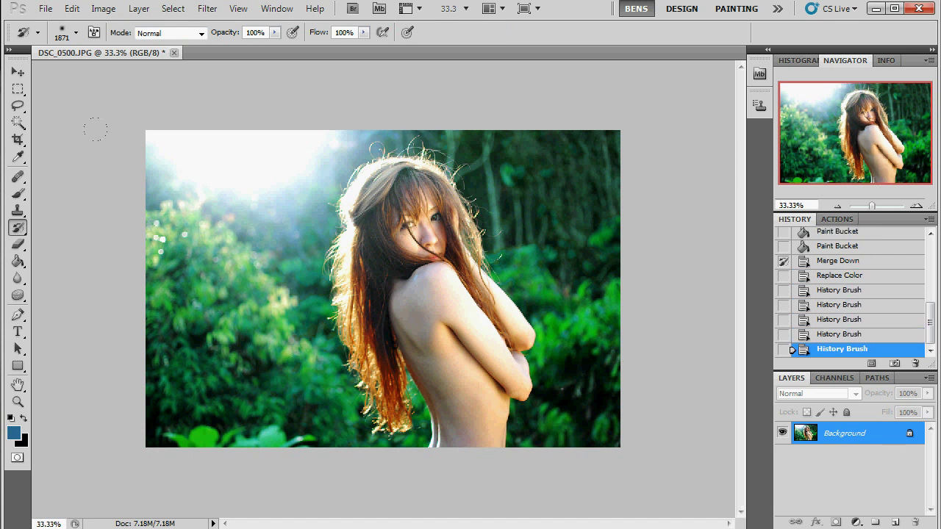
click(184, 73)
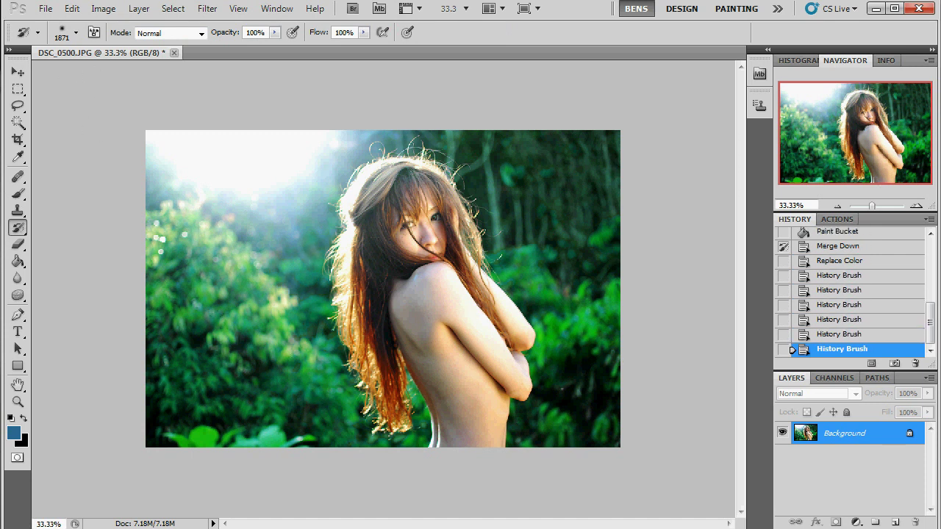
click(195, 71)
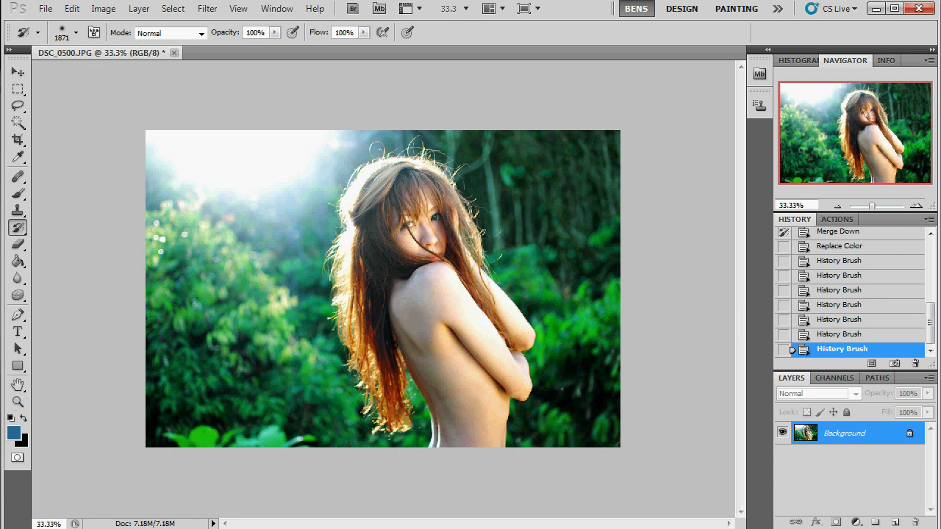
Step: Switch the source to the Replace Color state and paint two strokes with a 960 px brush
click(784, 249)
right_click(646, 242)
right_click(551, 246)
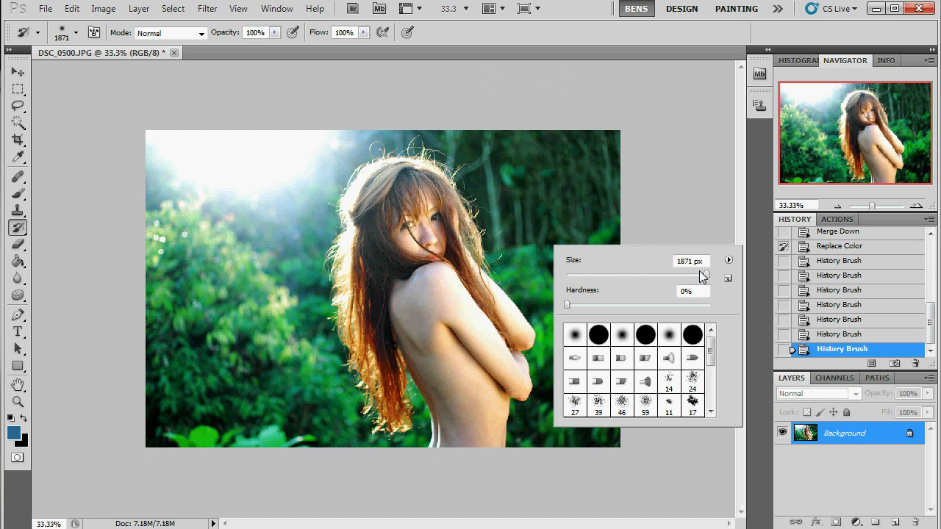
key(Return)
click(413, 77)
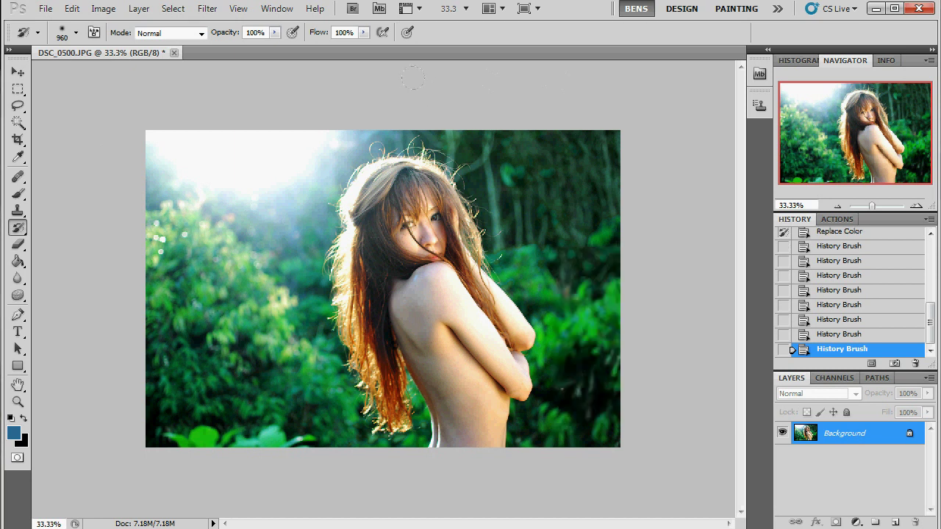
click(478, 103)
Step: Inspect the photo at 100% zoom and duplicate the Background layer
click(917, 207)
drag(862, 127, 878, 151)
click(917, 207)
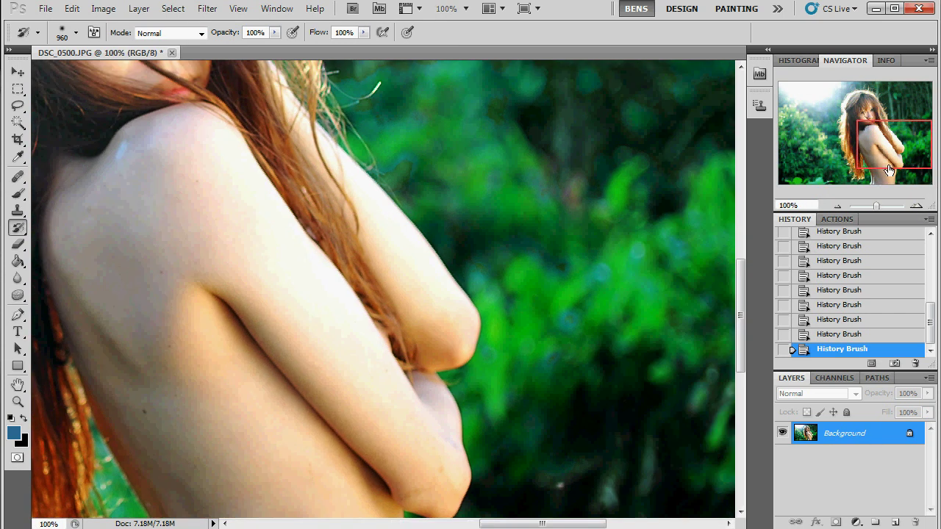
click(916, 206)
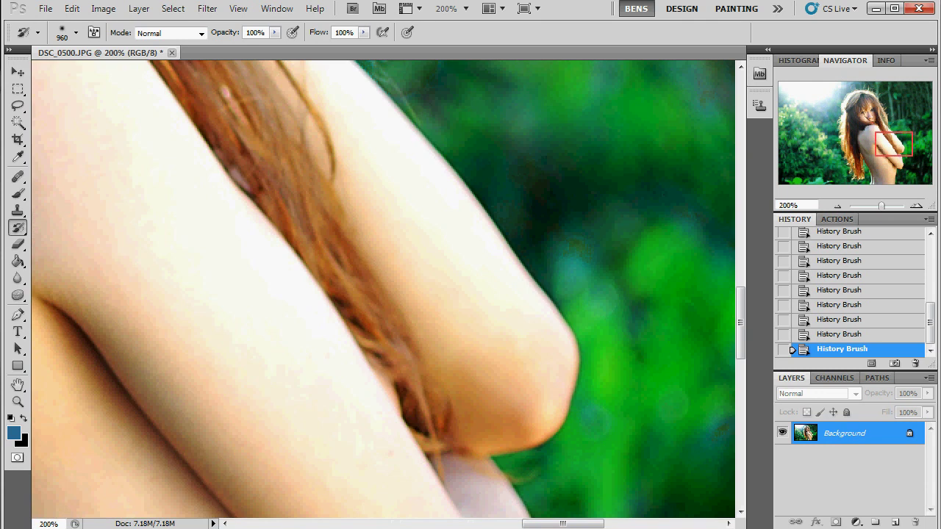
drag(898, 147, 910, 142)
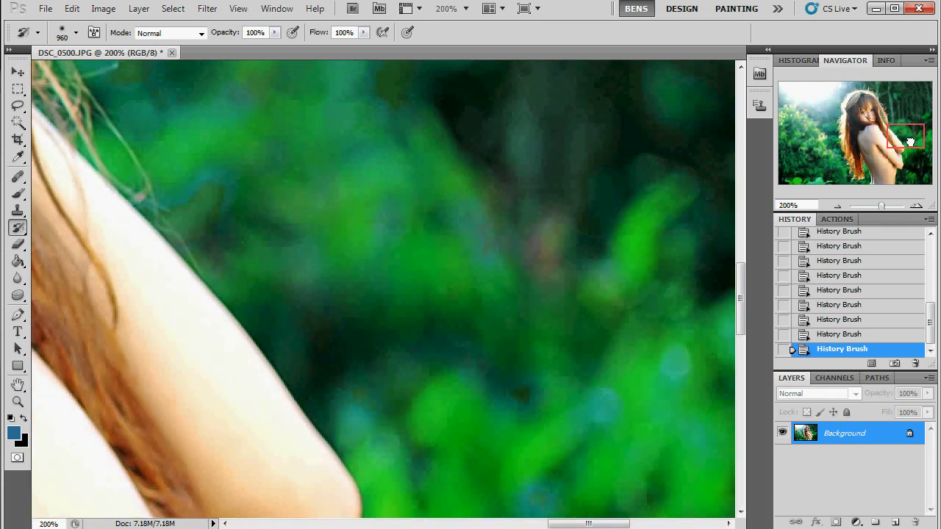
click(838, 206)
click(837, 206)
click(916, 206)
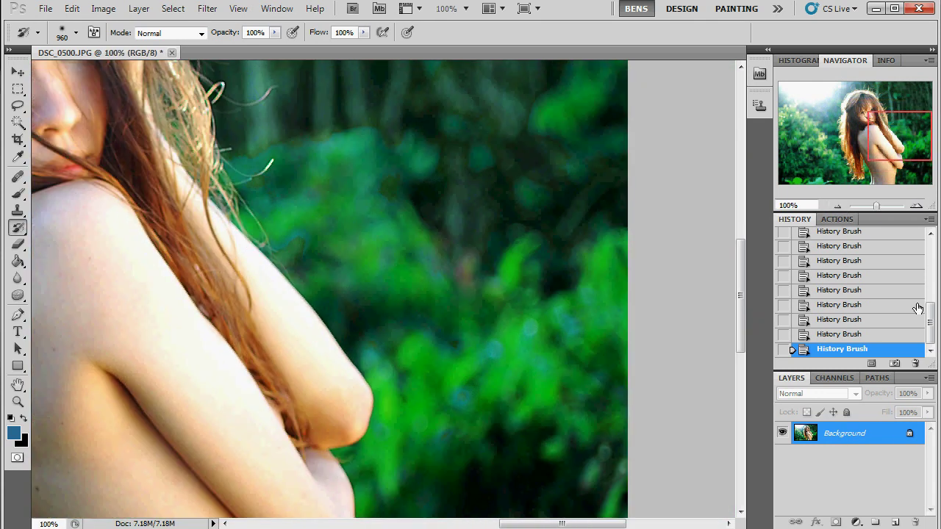
right_click(882, 438)
click(834, 330)
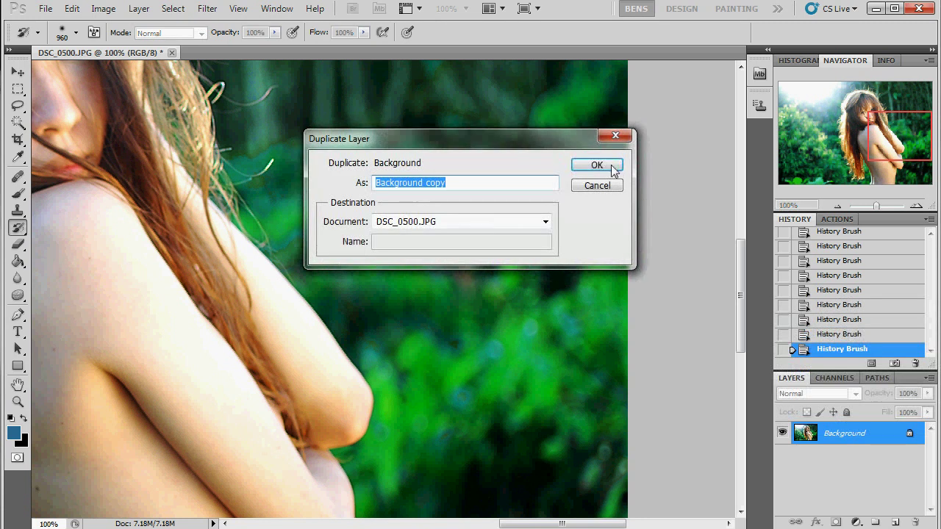
click(601, 168)
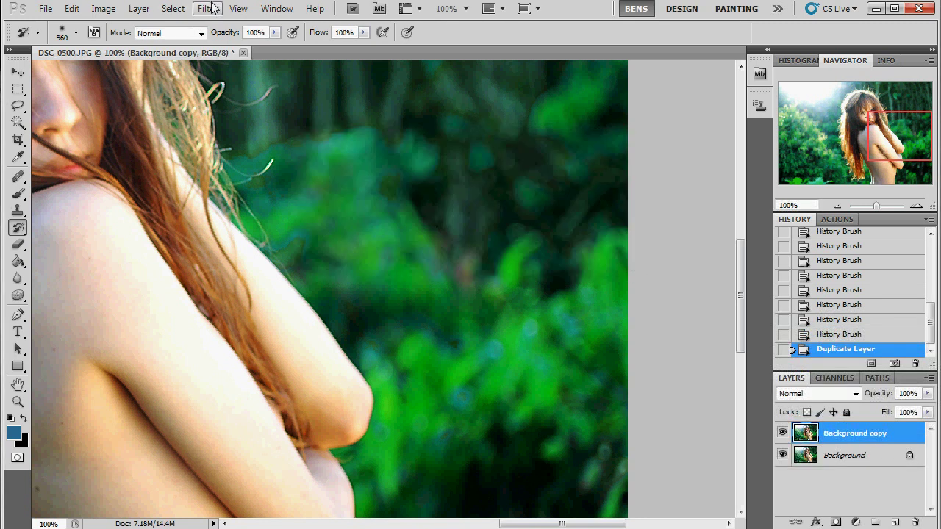
Step: Apply a 2.8-pixel Gaussian Blur to the Background copy
click(210, 9)
mouse_move(247, 144)
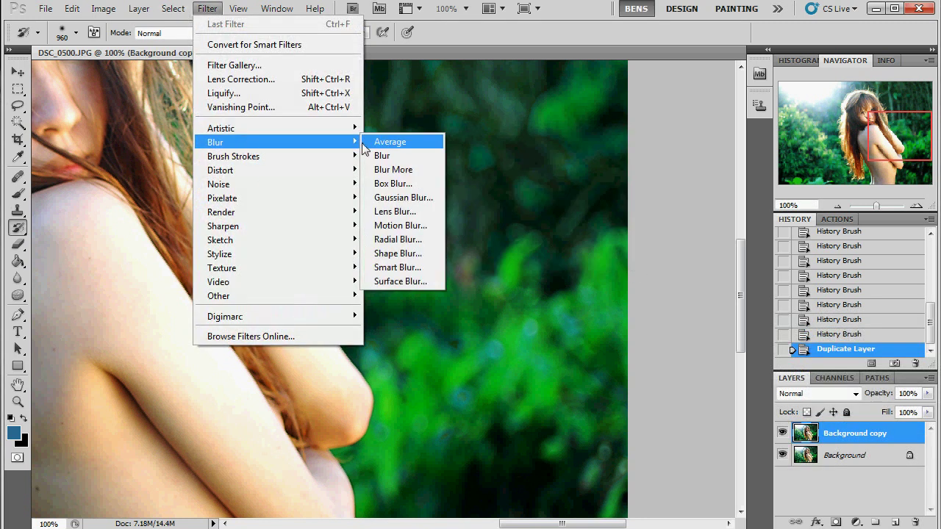
click(417, 197)
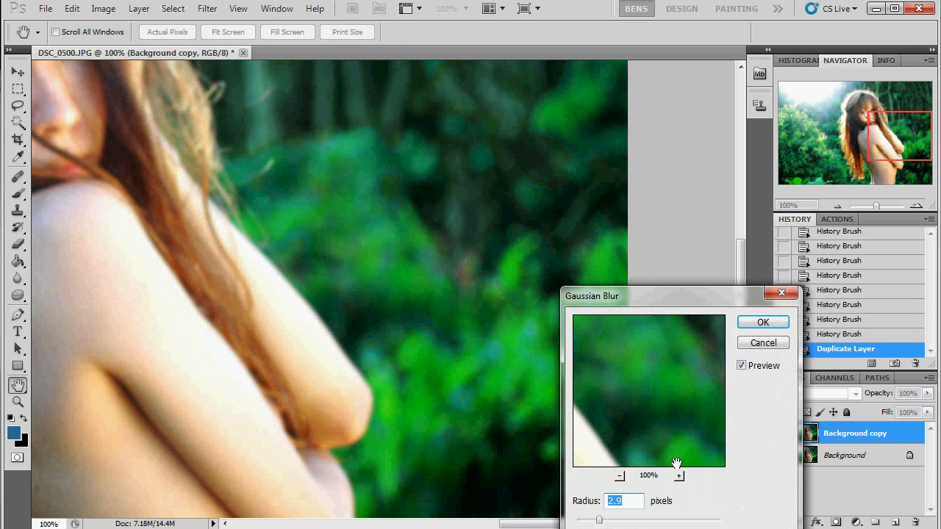
mouse_move(607, 520)
mouse_down()
mouse_move(588, 521)
mouse_move(603, 520)
mouse_up()
click(763, 324)
Step: Add a white mask to the blurred copy and set a black 618 px brush
click(837, 522)
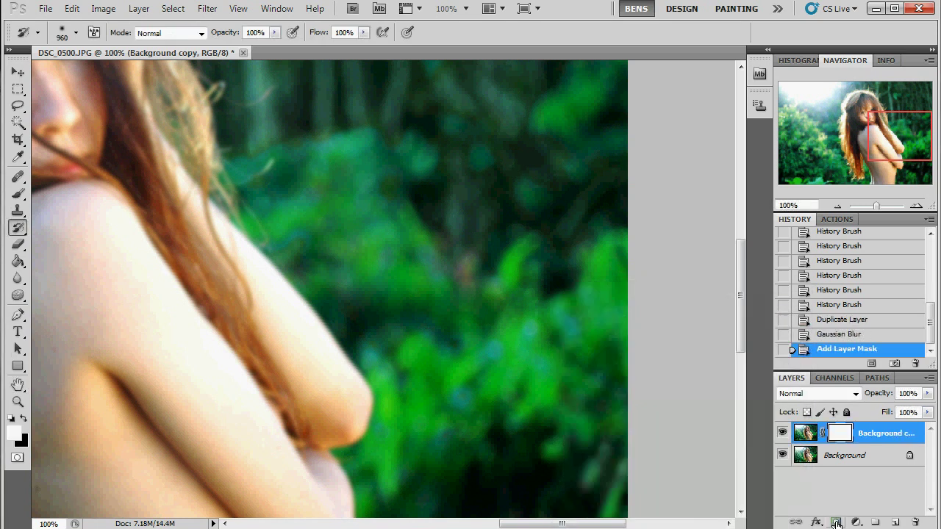
drag(870, 125, 837, 108)
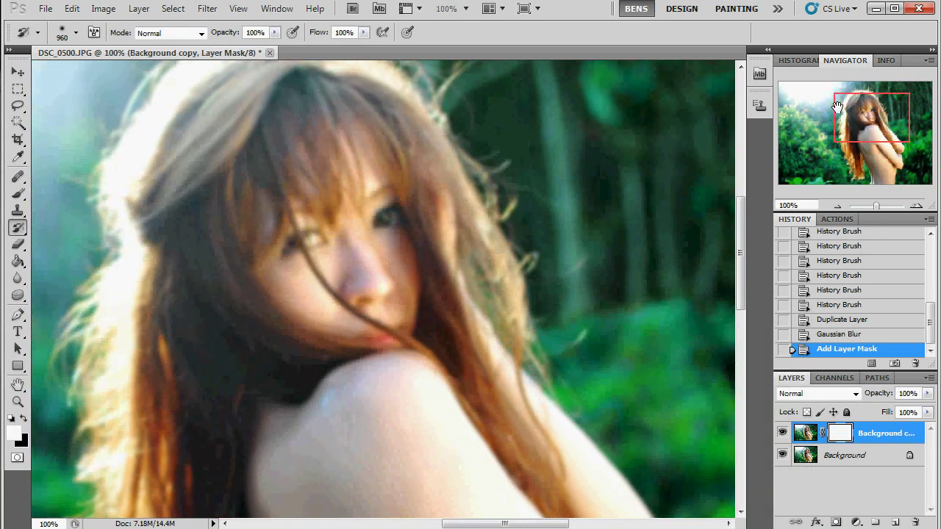
click(23, 418)
right_click(323, 294)
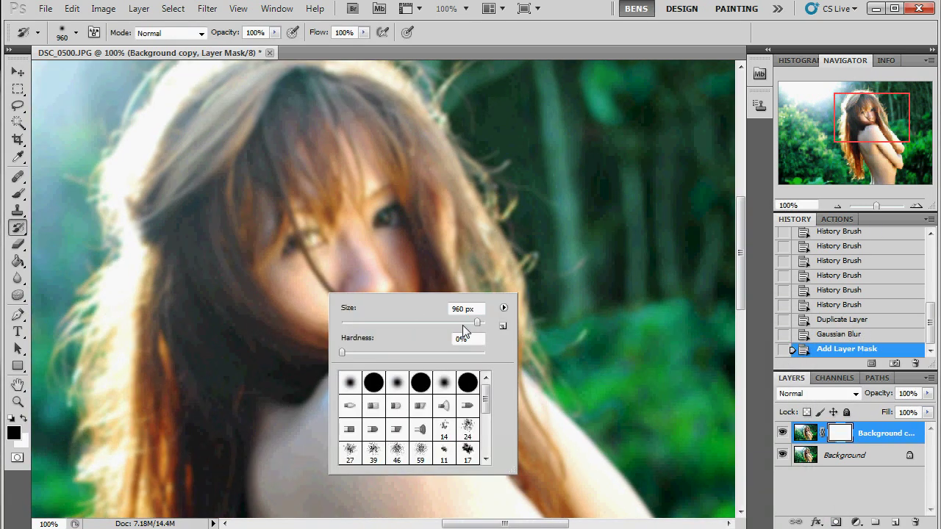
click(17, 193)
right_click(352, 266)
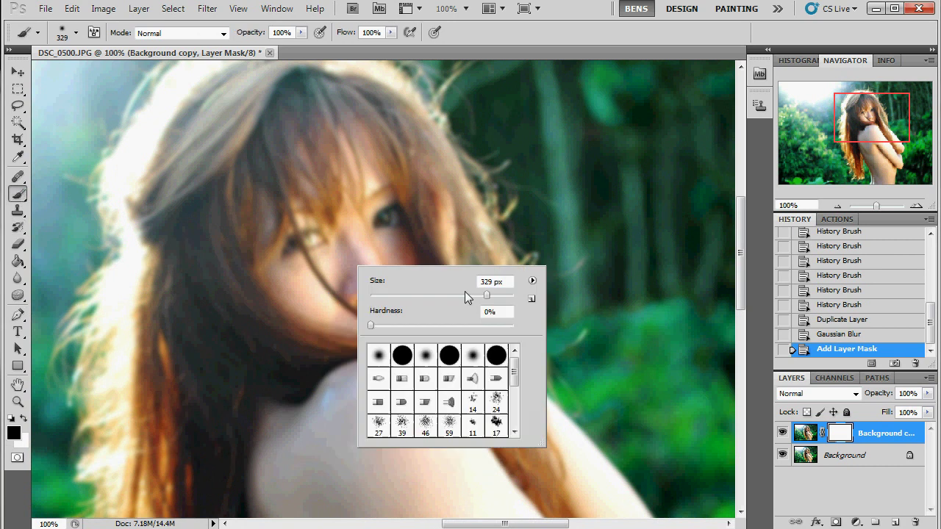
drag(486, 294, 503, 295)
key(Return)
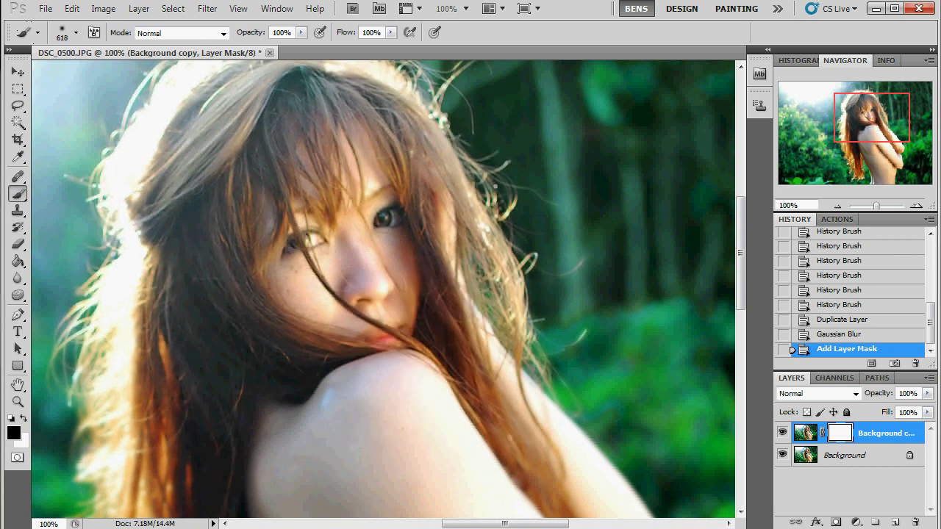
Step: Paint black over the face, hair and body to bring them back sharp
mouse_move(331, 294)
mouse_down()
mouse_move(536, 367)
mouse_move(632, 485)
mouse_up()
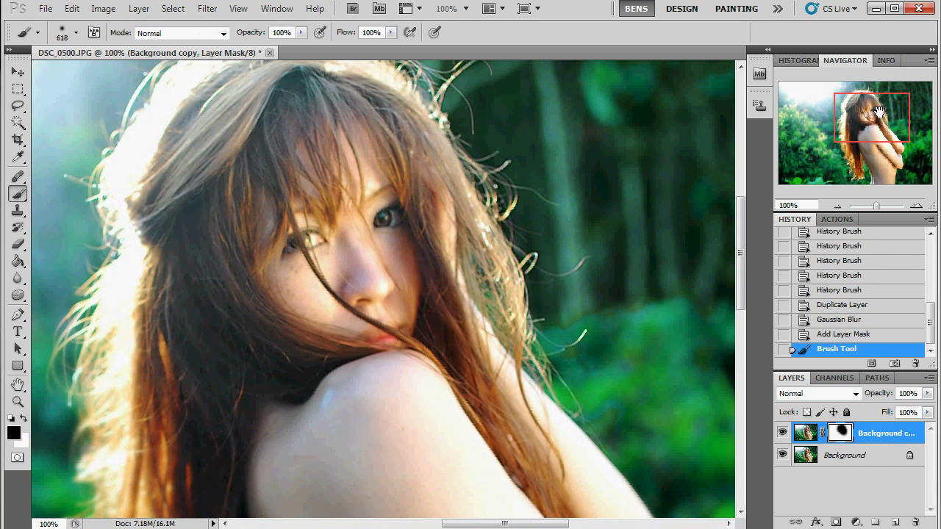
mouse_move(878, 110)
mouse_down()
mouse_move(873, 99)
mouse_move(858, 134)
mouse_move(857, 188)
mouse_up()
click(412, 162)
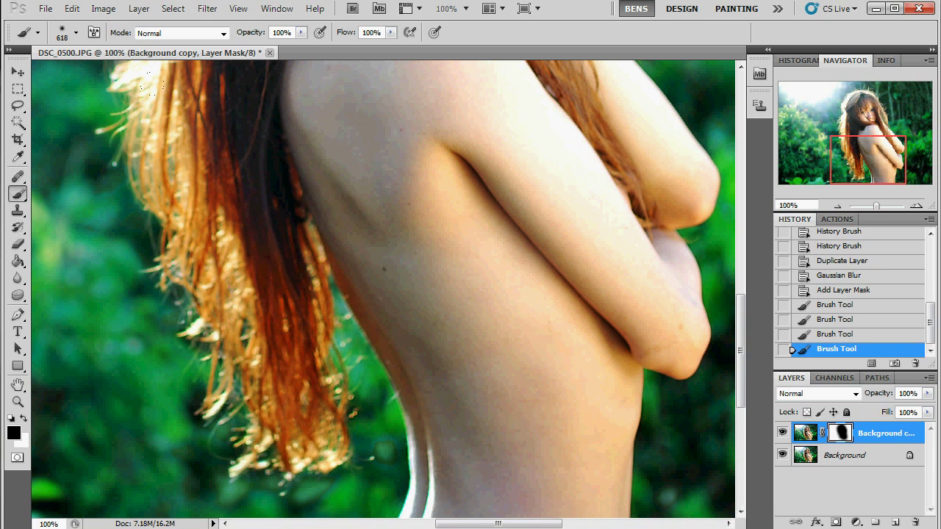
drag(885, 158, 878, 159)
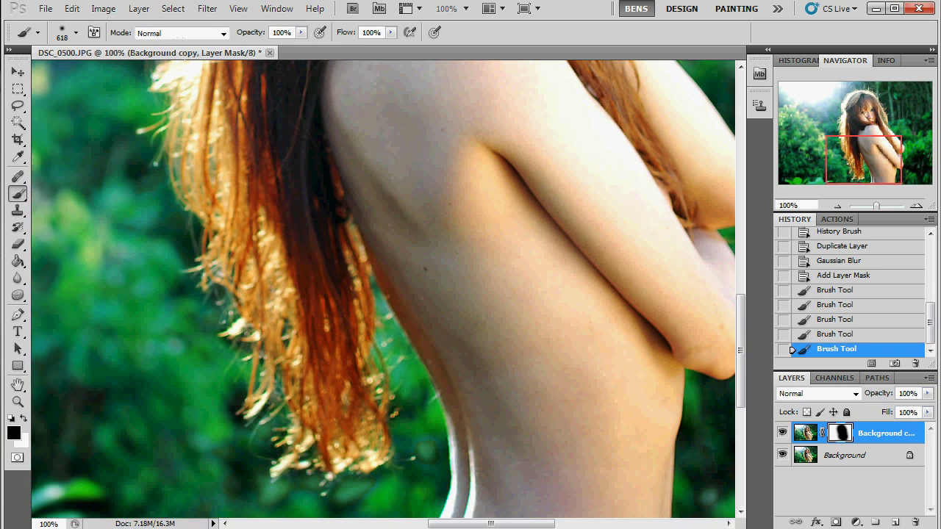
click(161, 131)
click(161, 131)
drag(849, 161, 852, 113)
click(160, 131)
click(161, 130)
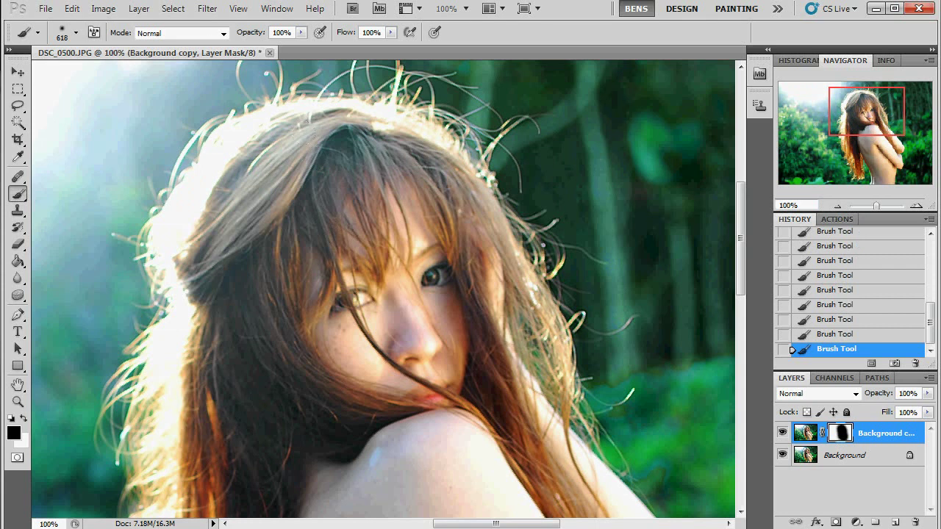
click(838, 204)
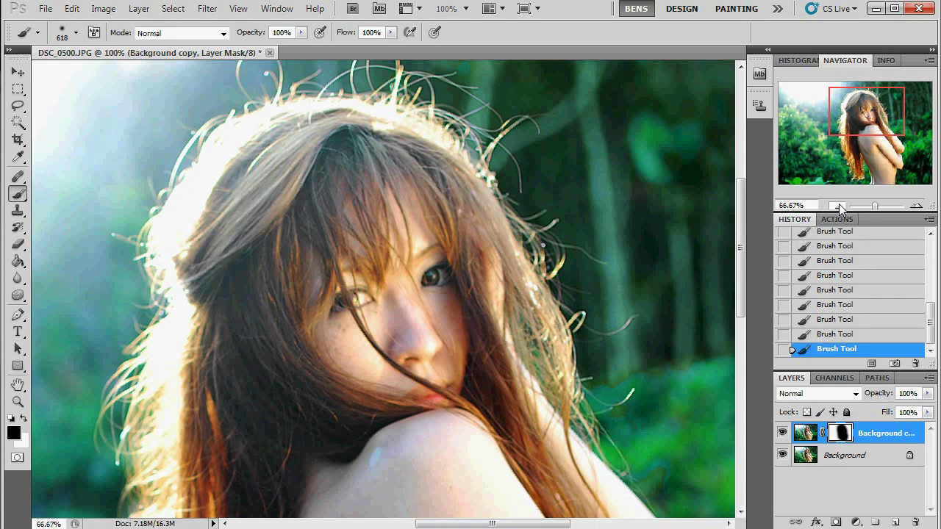
click(838, 204)
Step: Zoom in on the arm's edge and set a white 96 px brush for the mask
drag(874, 116, 868, 157)
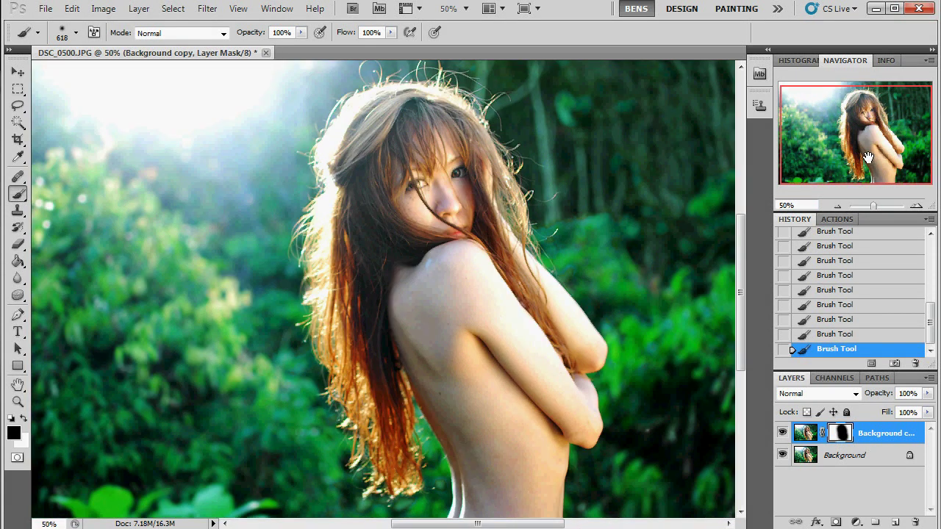
click(917, 206)
click(916, 206)
click(916, 206)
click(917, 207)
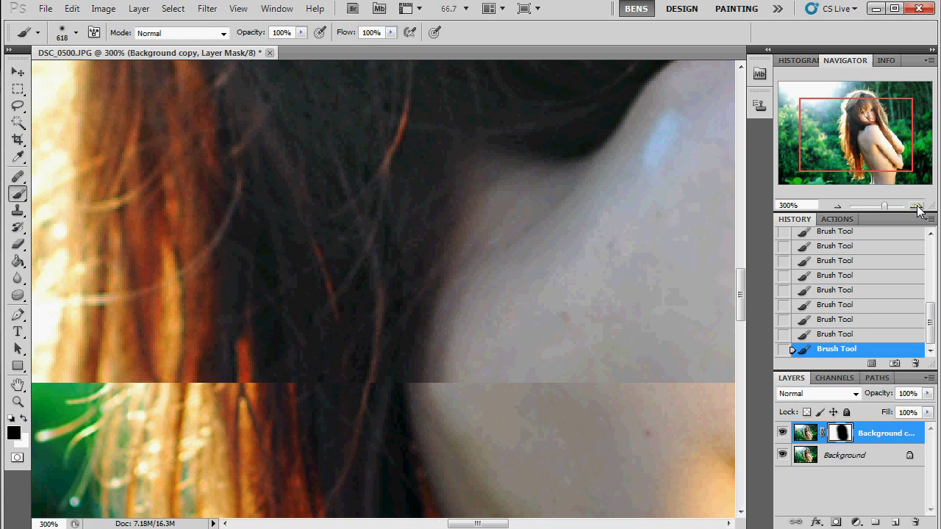
drag(866, 125, 904, 131)
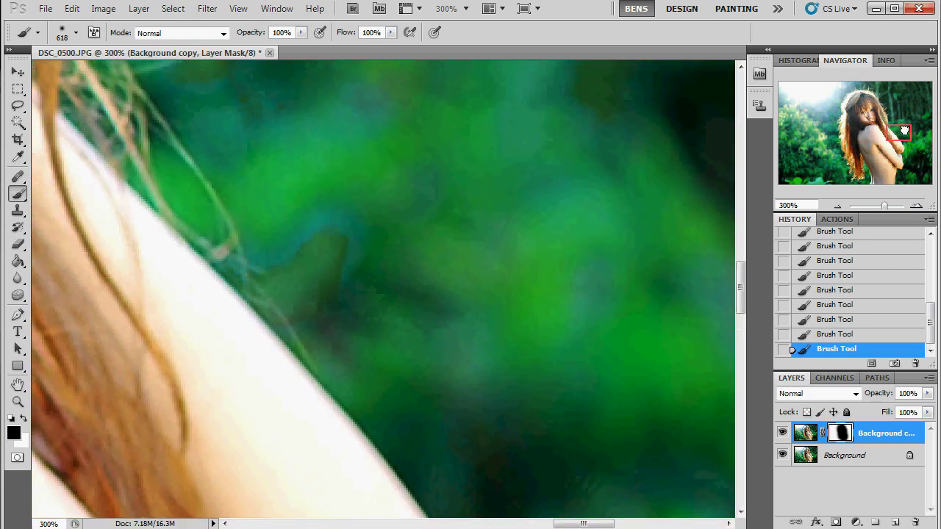
click(24, 420)
right_click(459, 339)
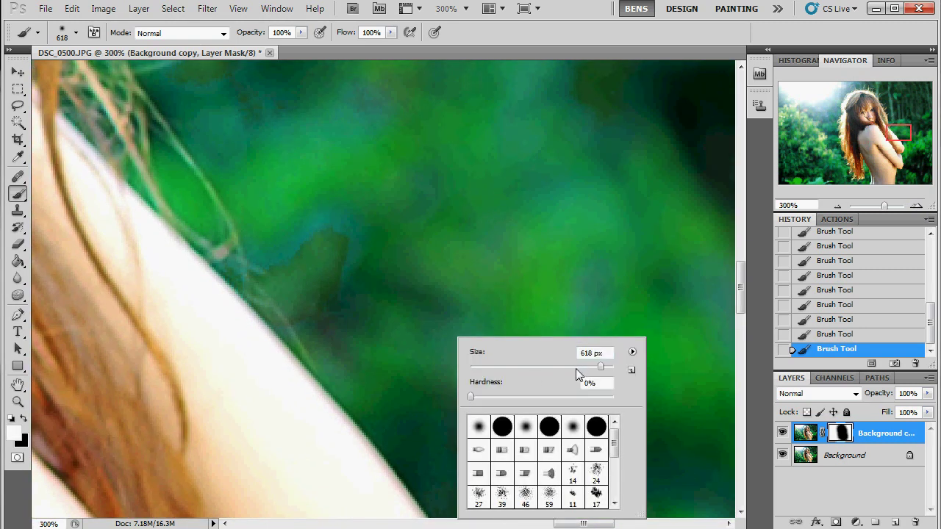
drag(601, 367, 513, 367)
text(96)
key(Return)
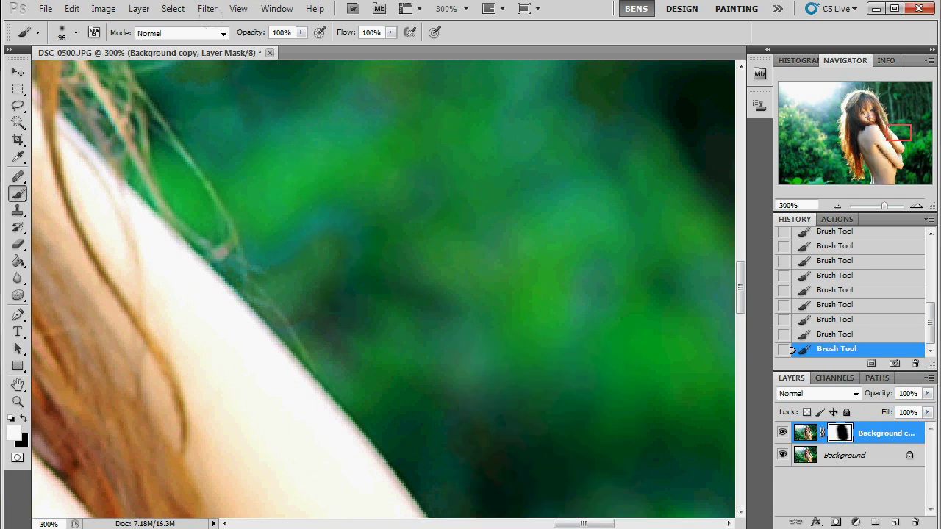
Step: Refine the mask along the hair edge, then review the face and shoulder zoomed out
drag(895, 137, 906, 113)
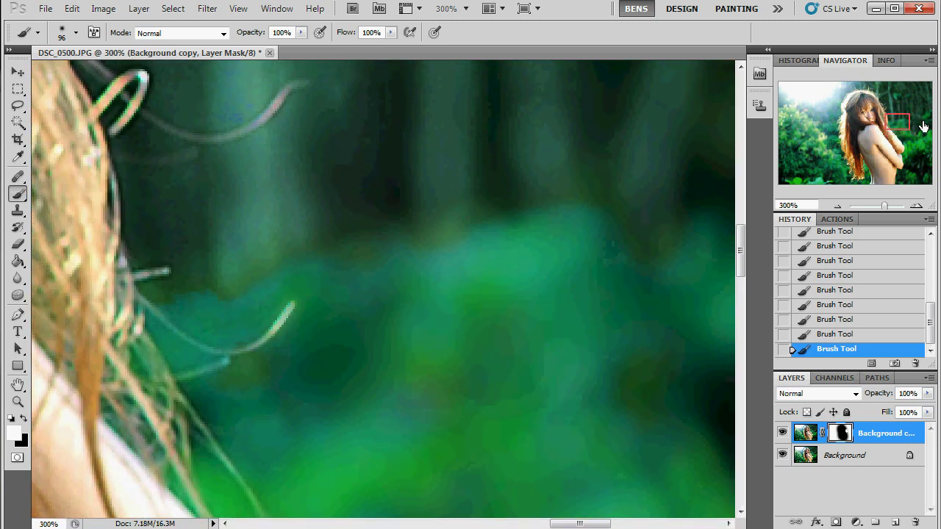
drag(908, 122, 909, 113)
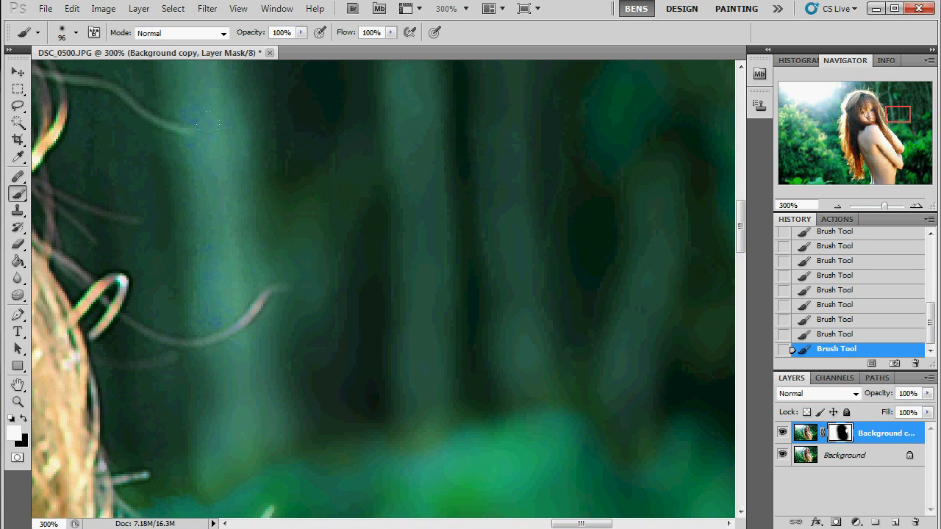
click(837, 206)
click(837, 206)
drag(884, 123, 864, 115)
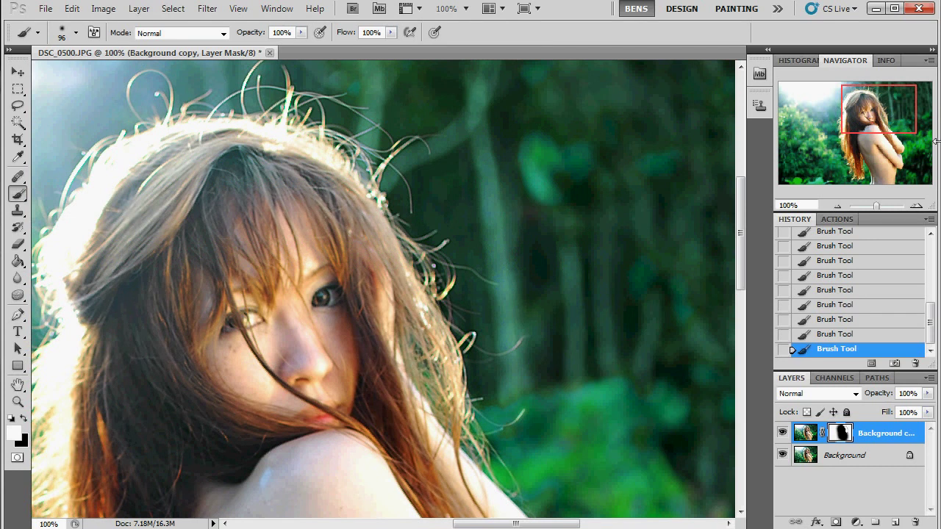
drag(904, 124, 866, 117)
Step: Zoom in on the eye and dodge the iris with the Dodge Tool at 37% exposure
click(916, 205)
click(916, 205)
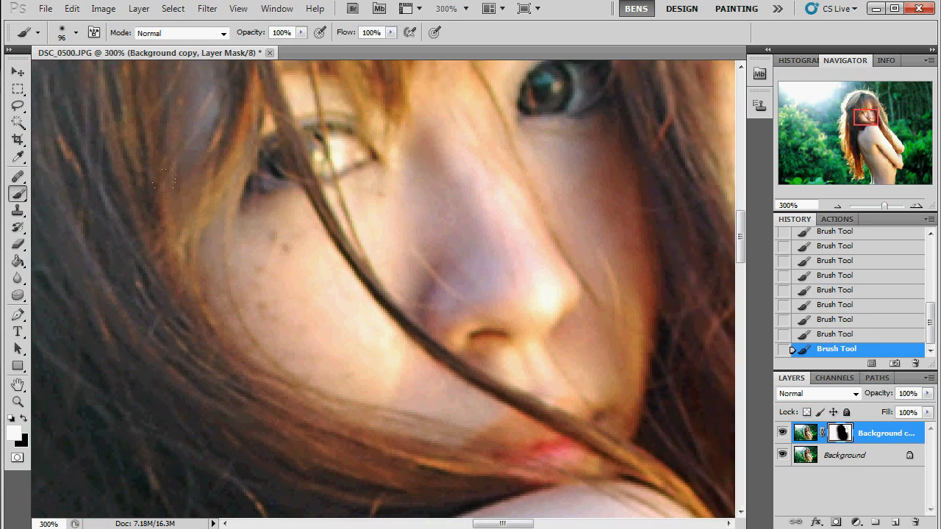
right_click(18, 294)
click(55, 293)
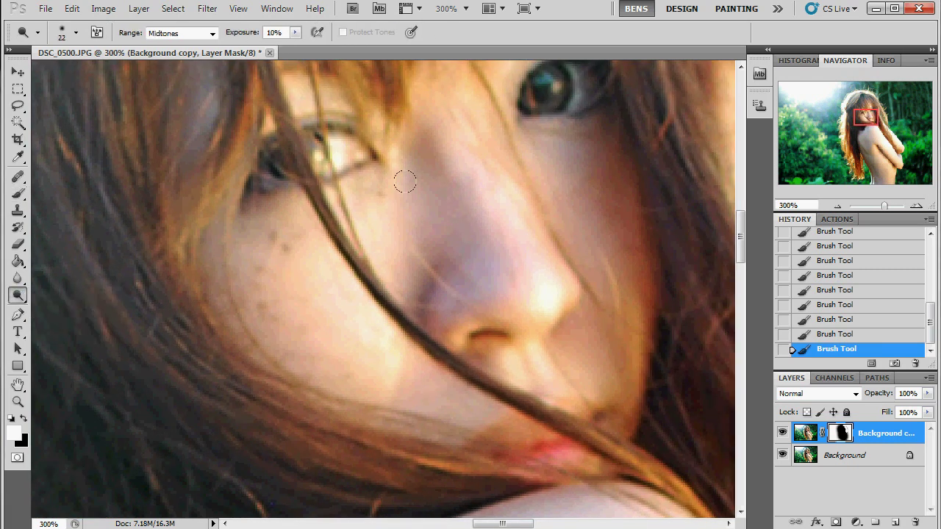
click(546, 83)
click(294, 33)
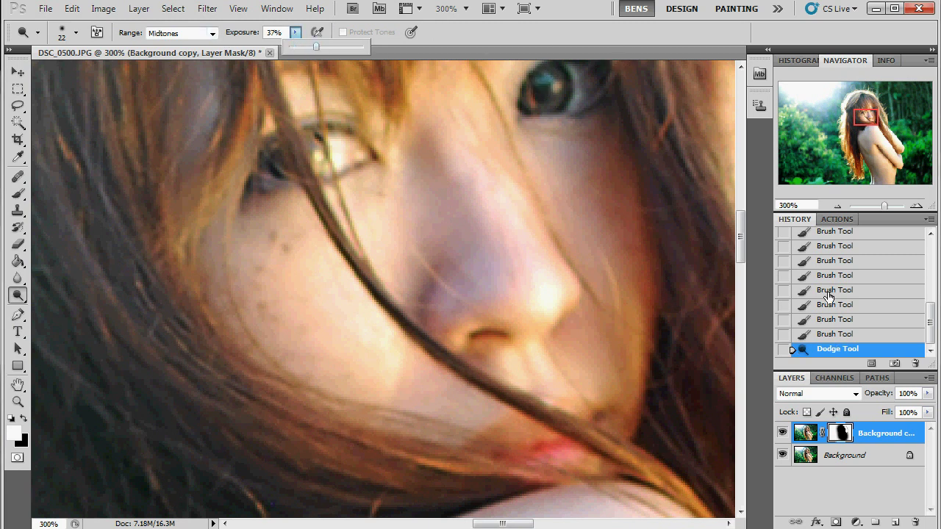
Step: Merge Background copy down into Background and brighten the iris again
right_click(840, 429)
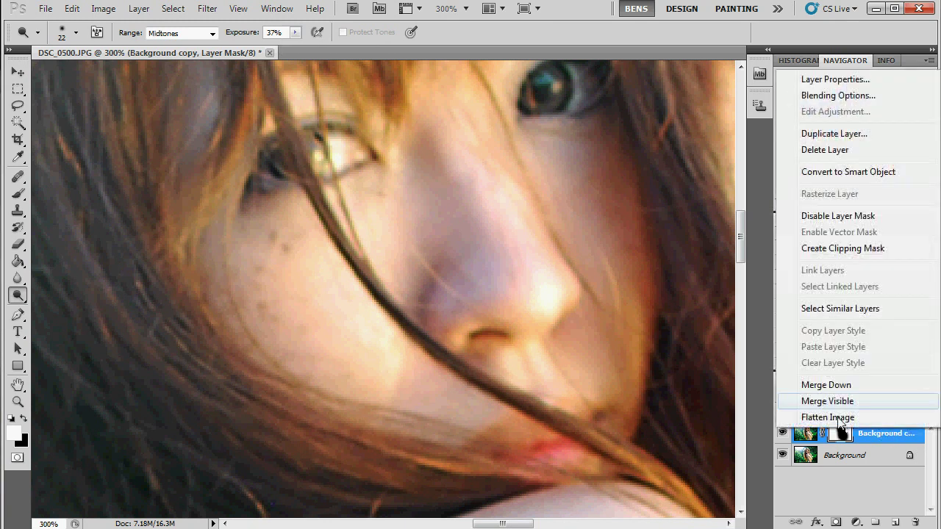
click(833, 388)
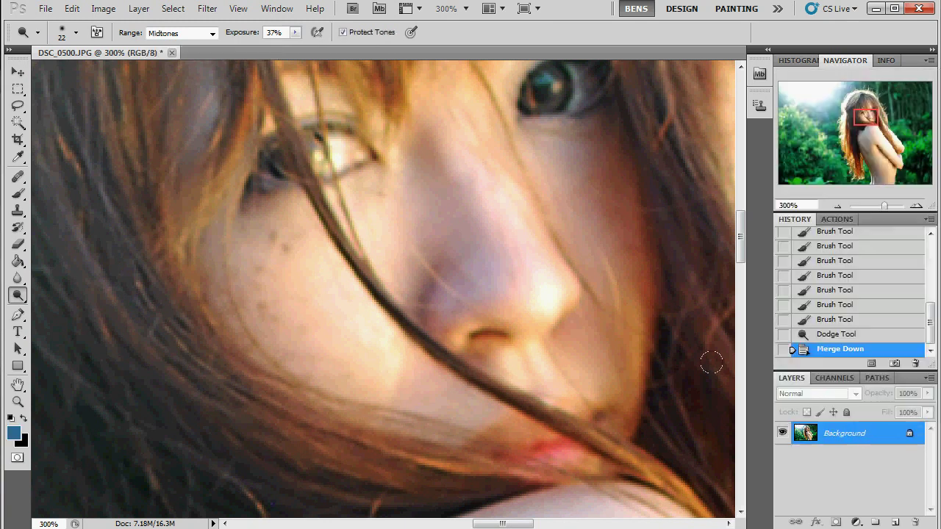
click(543, 86)
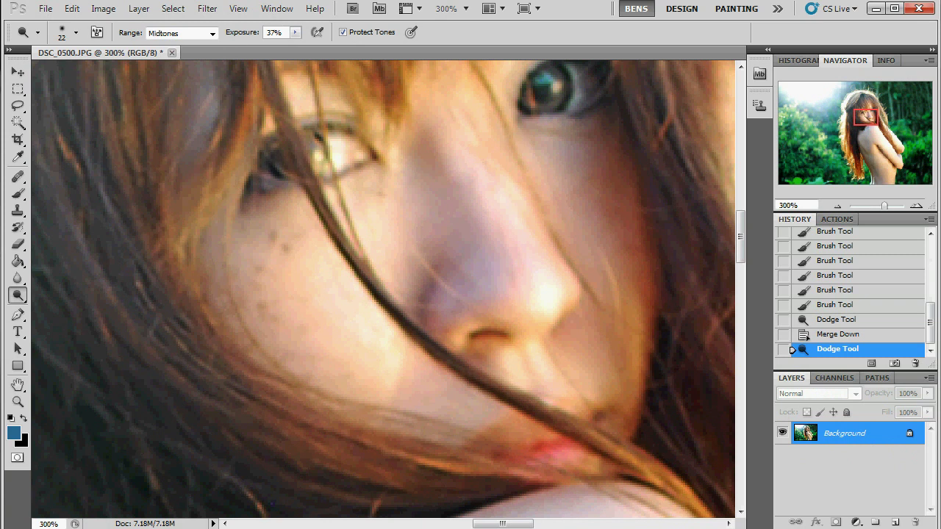
click(546, 87)
click(17, 295)
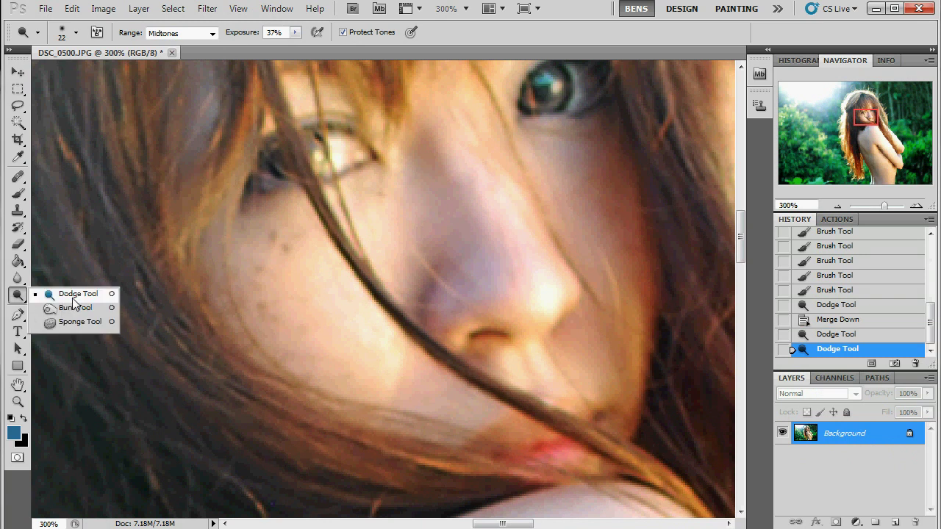
Step: Burn the shadows around the eye and nearby hair with a 27 px Burn brush
click(78, 309)
right_click(542, 142)
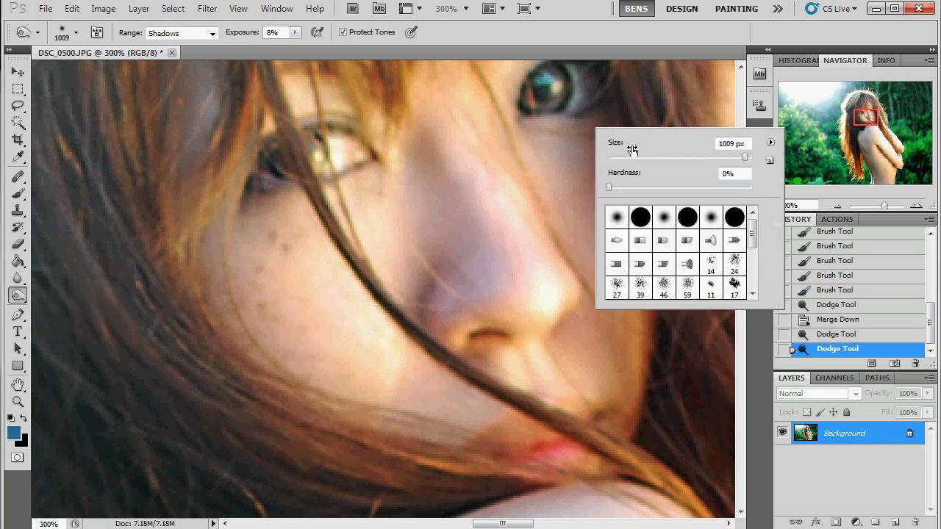
drag(633, 156, 626, 157)
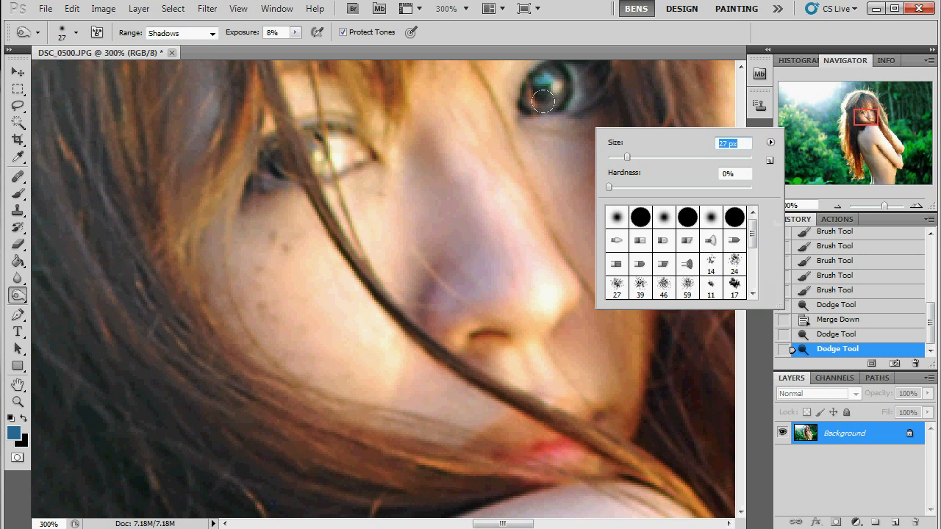
click(544, 97)
click(573, 100)
click(579, 90)
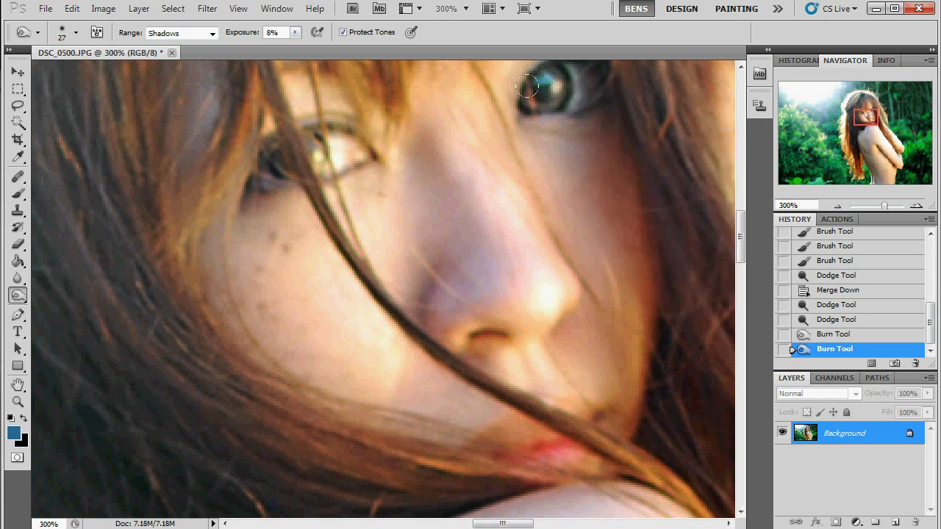
click(532, 91)
click(261, 173)
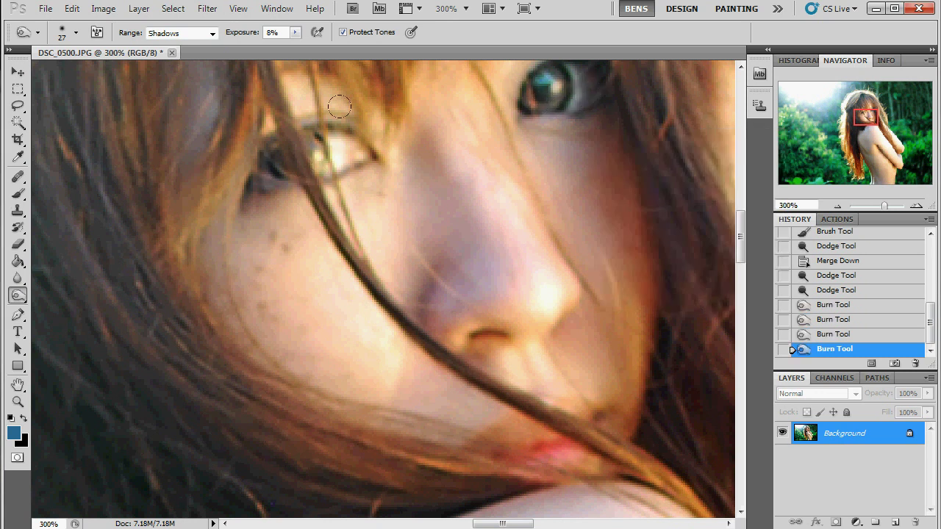
click(300, 110)
click(264, 135)
click(269, 158)
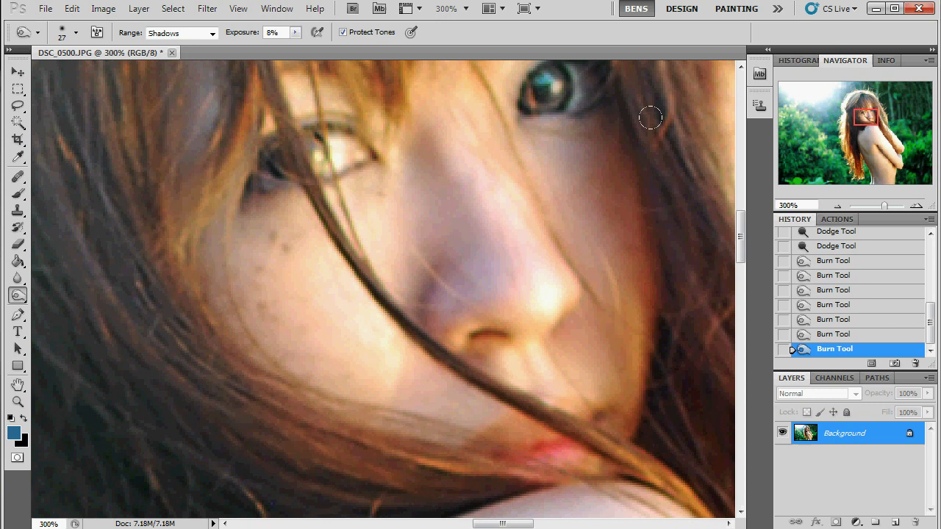
Step: Deepen the shadows near the lips, then zoom back out to the whole image
click(492, 427)
click(571, 447)
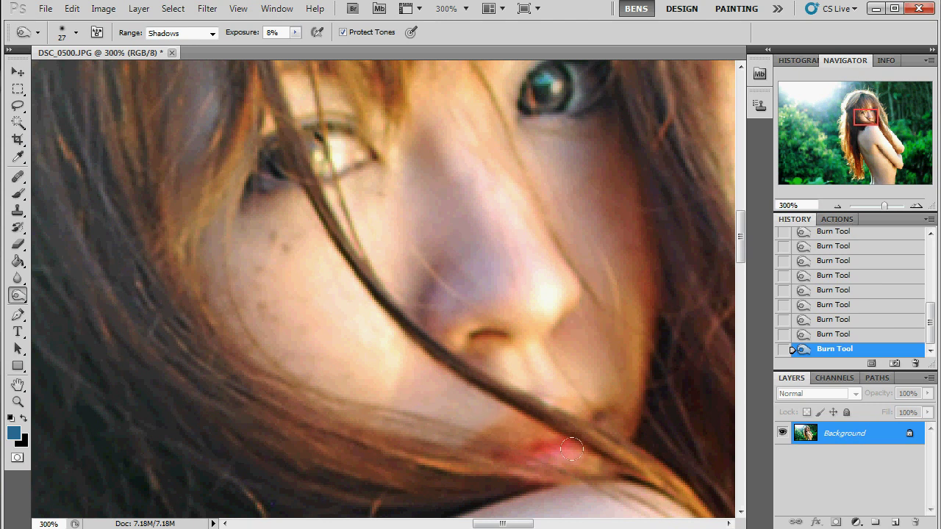
click(838, 206)
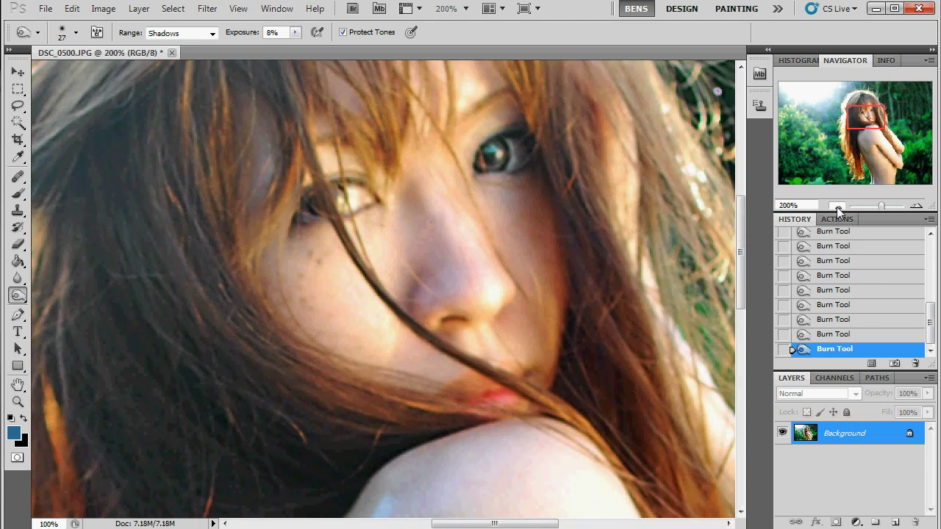
click(838, 207)
click(838, 207)
click(838, 207)
click(838, 206)
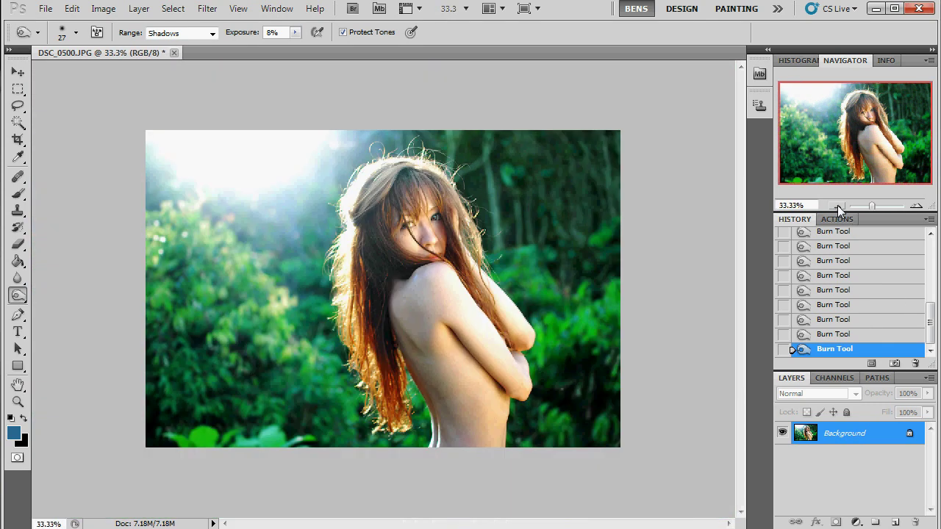
click(916, 206)
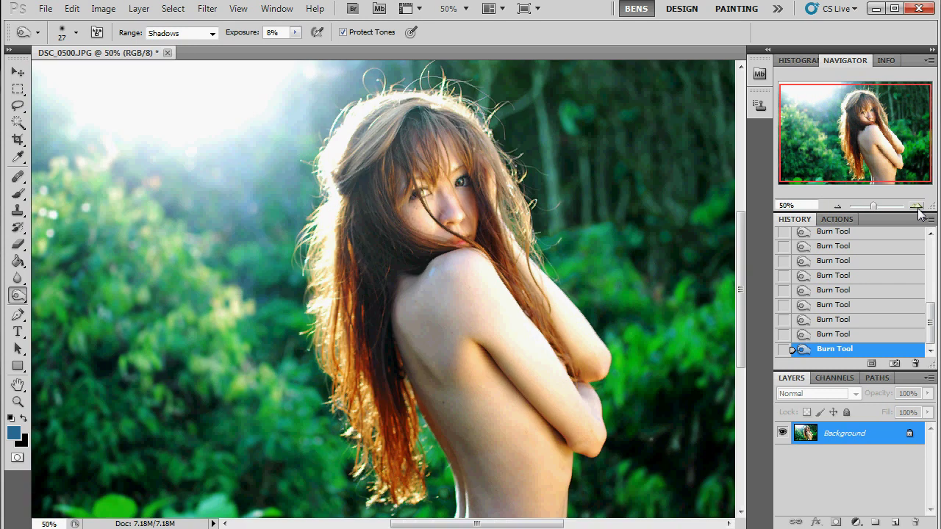
click(838, 206)
Step: Apply a Curves adjustment mapping input 31 to 22 and 163 to 158
click(103, 9)
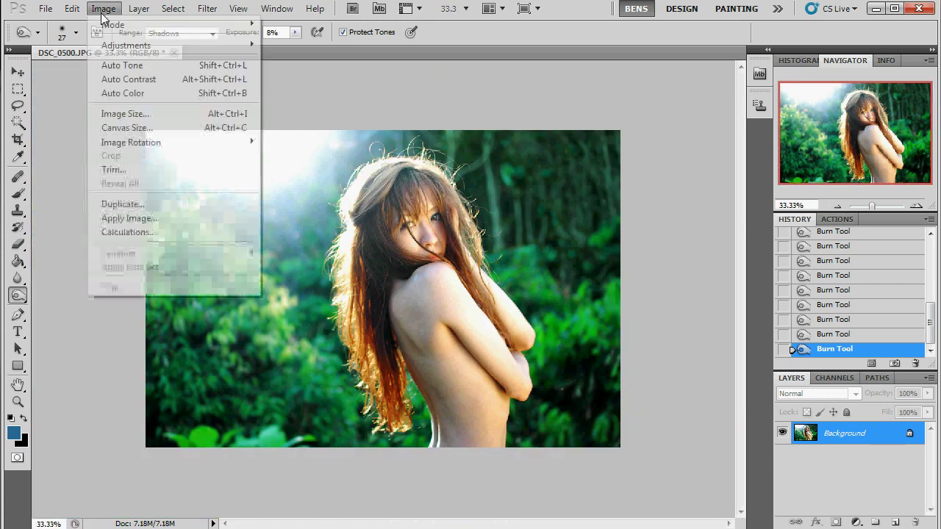
mouse_move(118, 45)
click(283, 70)
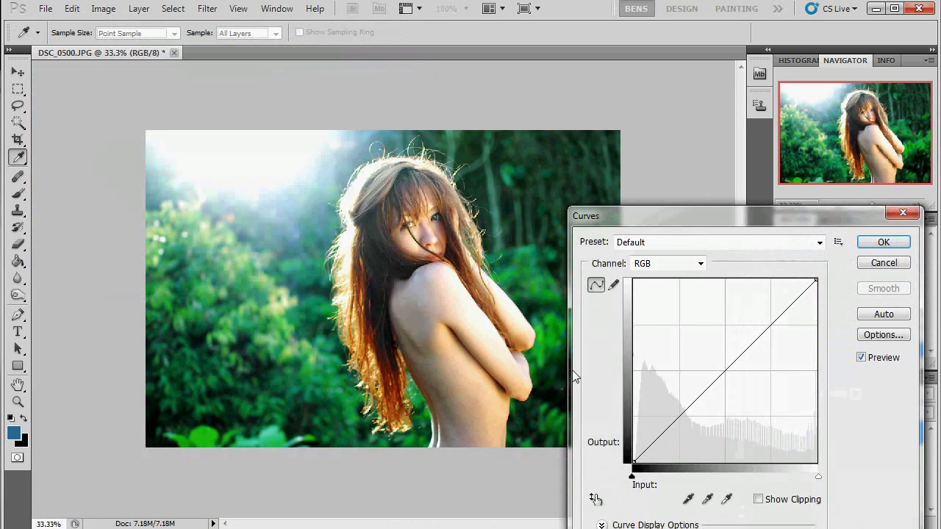
drag(654, 445, 656, 447)
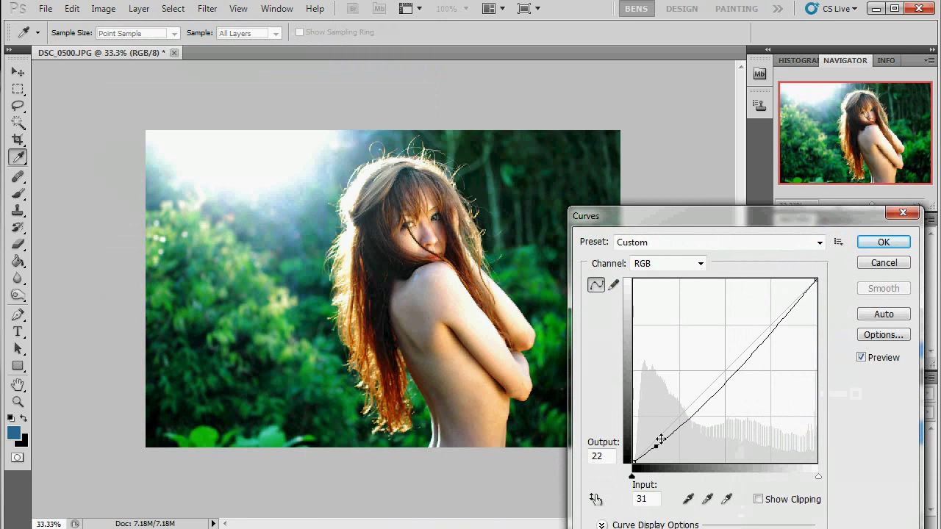
drag(734, 370, 750, 349)
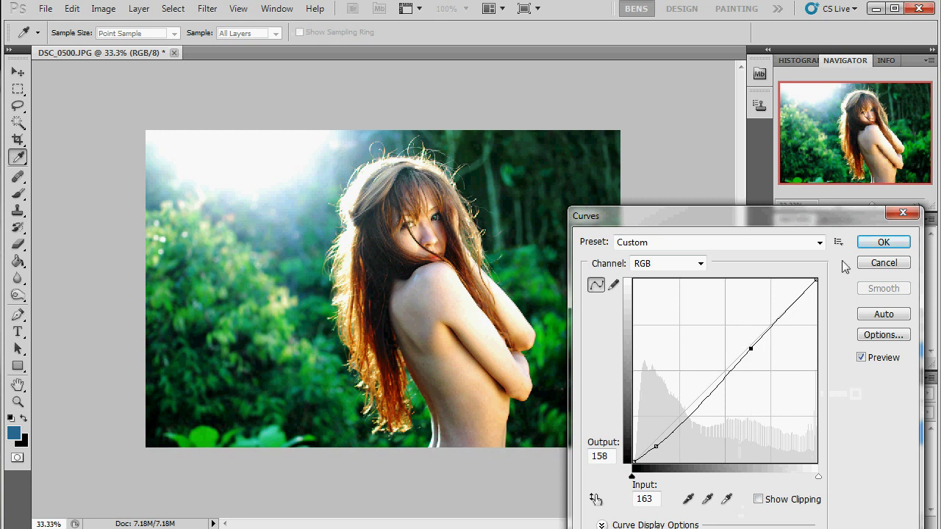
click(882, 243)
click(916, 206)
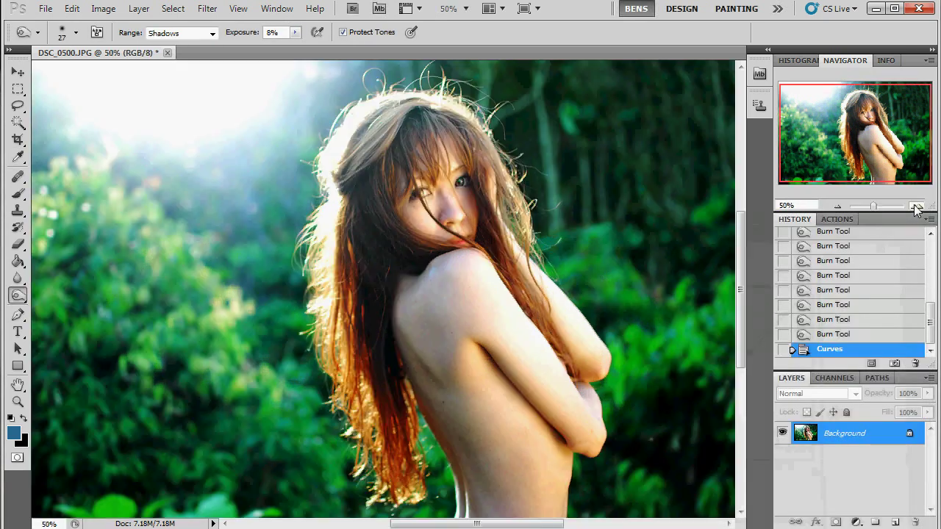
Step: Sample clean skin and heal the elbow blemishes with an 18 px Healing Brush
click(916, 206)
click(916, 206)
click(916, 206)
drag(856, 133, 897, 156)
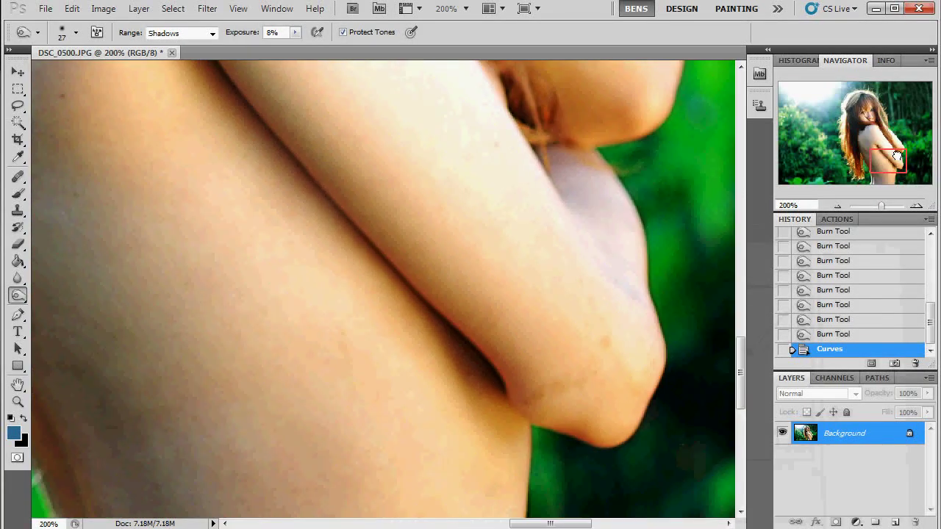
click(19, 177)
click(550, 285)
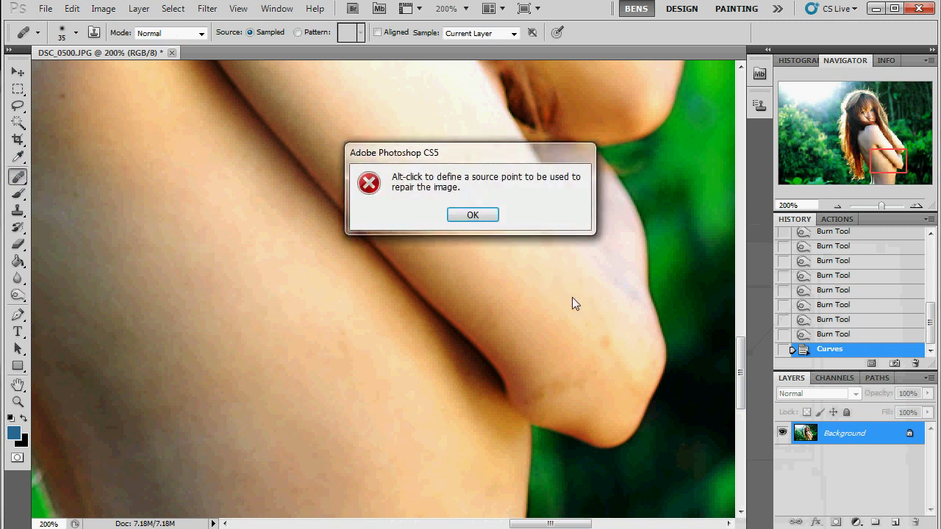
click(483, 216)
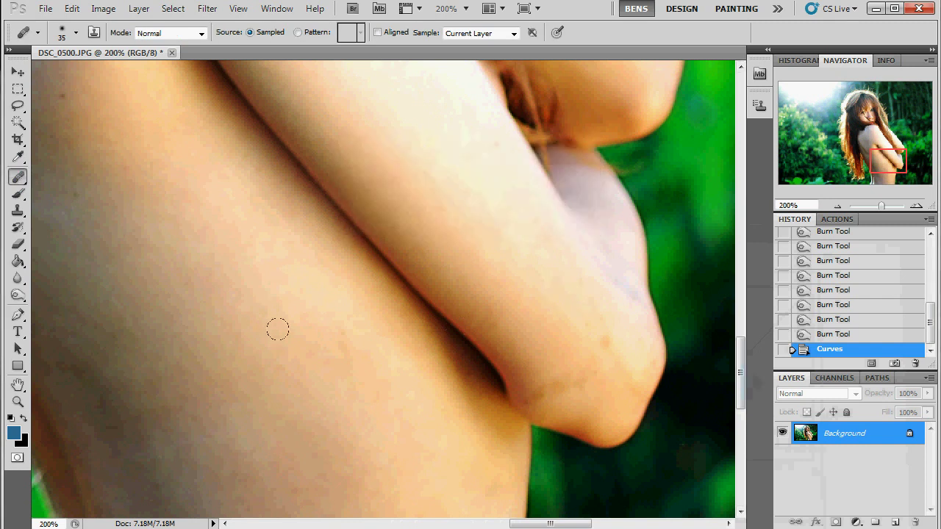
alt+click(543, 274)
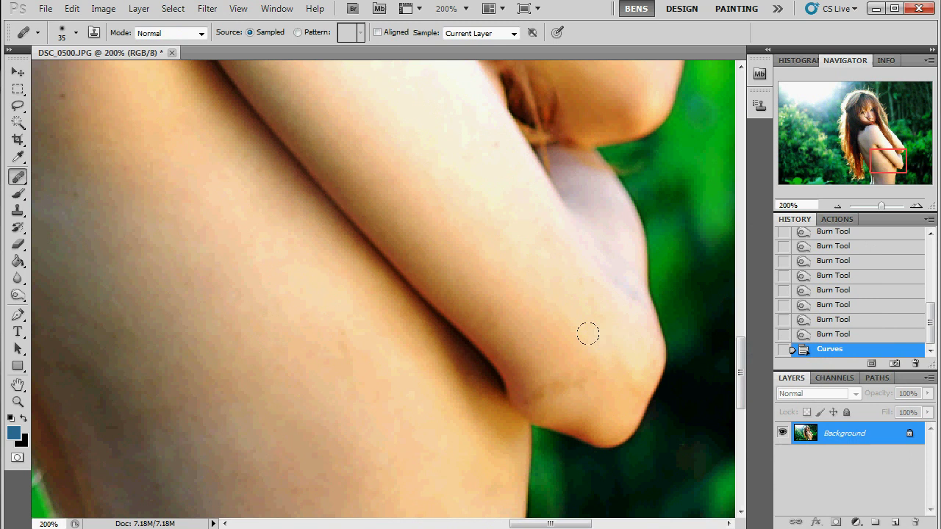
click(588, 327)
click(582, 318)
right_click(577, 337)
drag(617, 368, 610, 366)
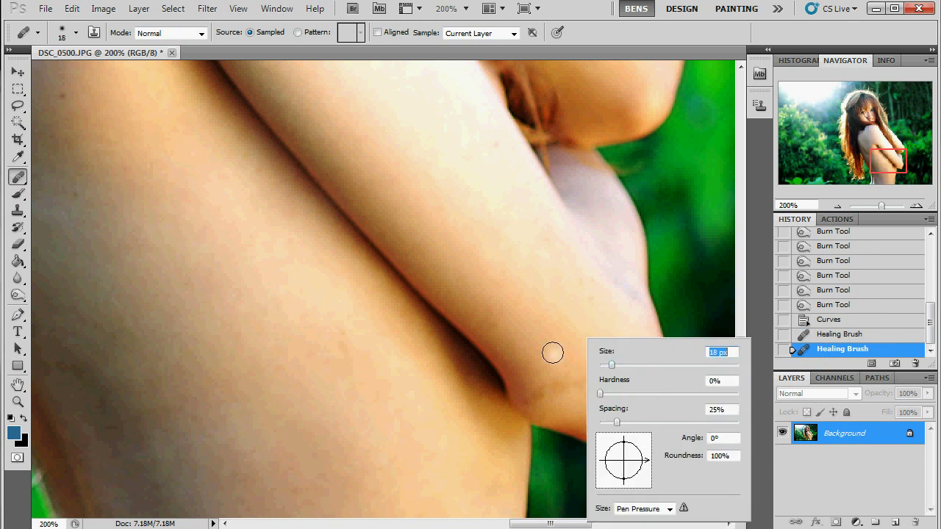
mouse_move(552, 351)
mouse_down()
mouse_move(565, 386)
mouse_move(544, 393)
mouse_move(547, 401)
mouse_up()
click(618, 334)
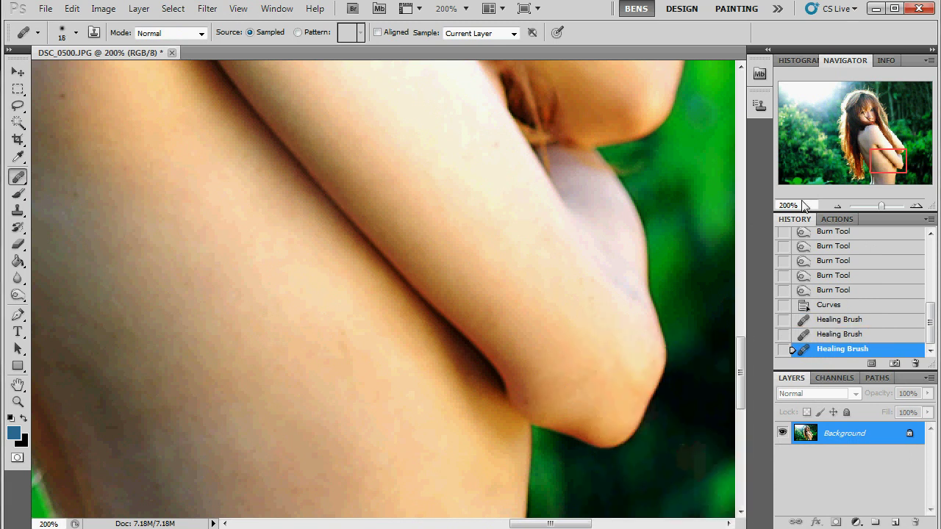
Step: Heal the shoulder blemishes, the bluish shoulder spot, and dark spots on the upper back
drag(888, 174, 866, 148)
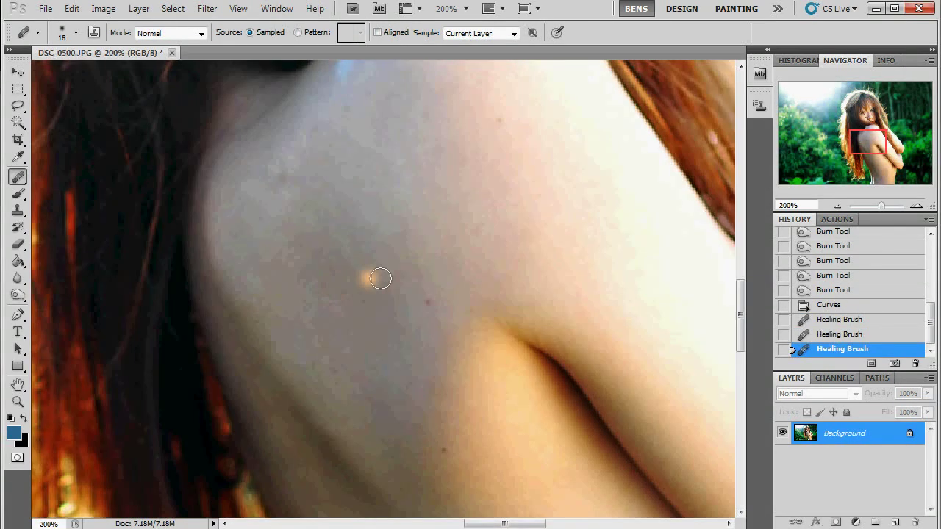
click(425, 300)
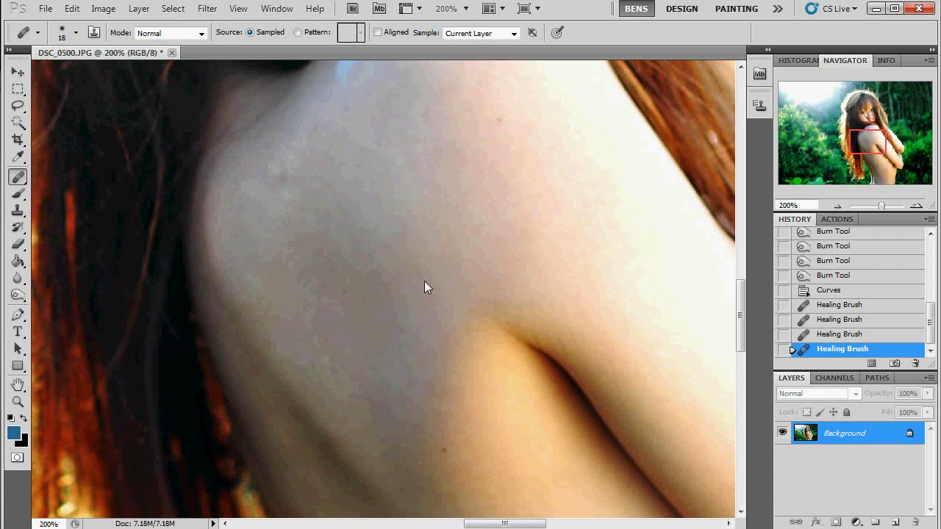
click(498, 119)
click(284, 176)
drag(874, 147, 871, 140)
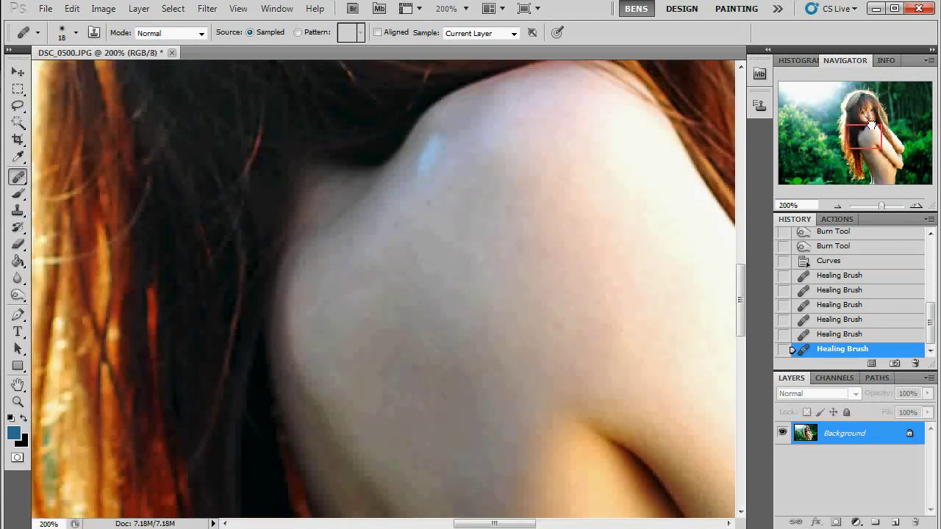
mouse_move(425, 195)
mouse_down()
mouse_move(447, 184)
mouse_move(451, 170)
mouse_move(438, 214)
mouse_move(446, 227)
mouse_move(463, 221)
mouse_up()
drag(856, 125, 865, 157)
click(300, 130)
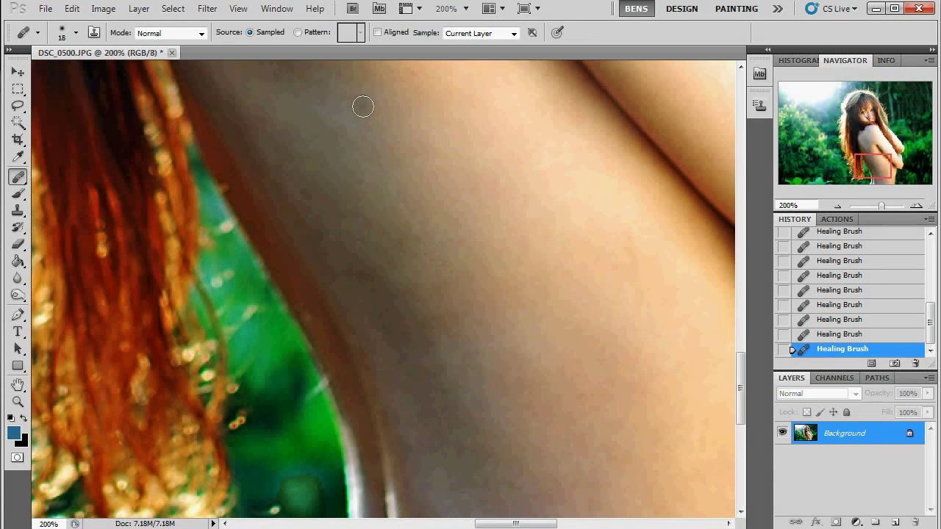
click(275, 77)
click(395, 237)
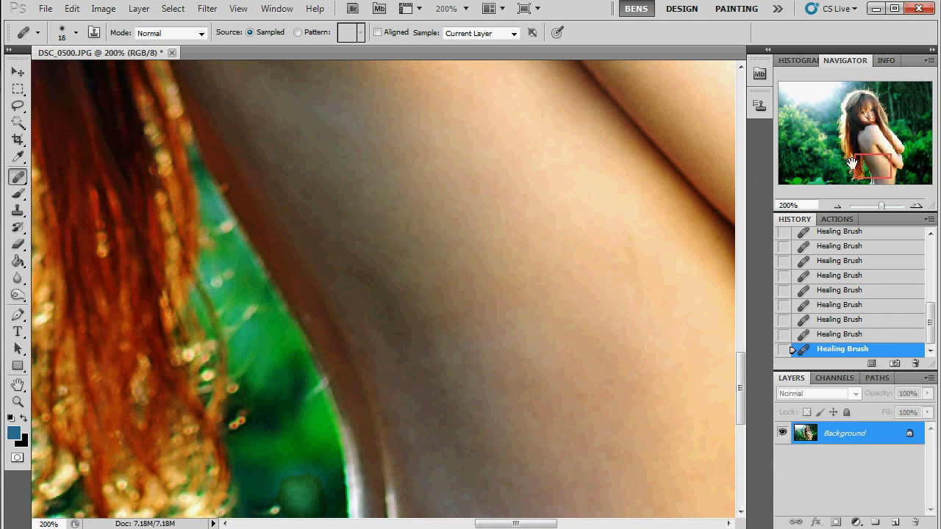
drag(871, 167, 877, 170)
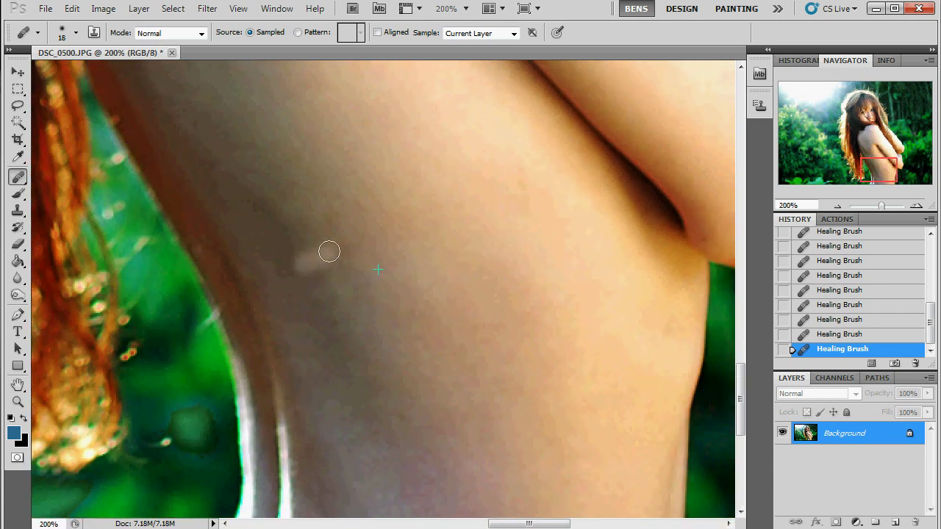
Step: Heal the blotchy and darker patches on the side skin of the torso
drag(286, 269, 376, 236)
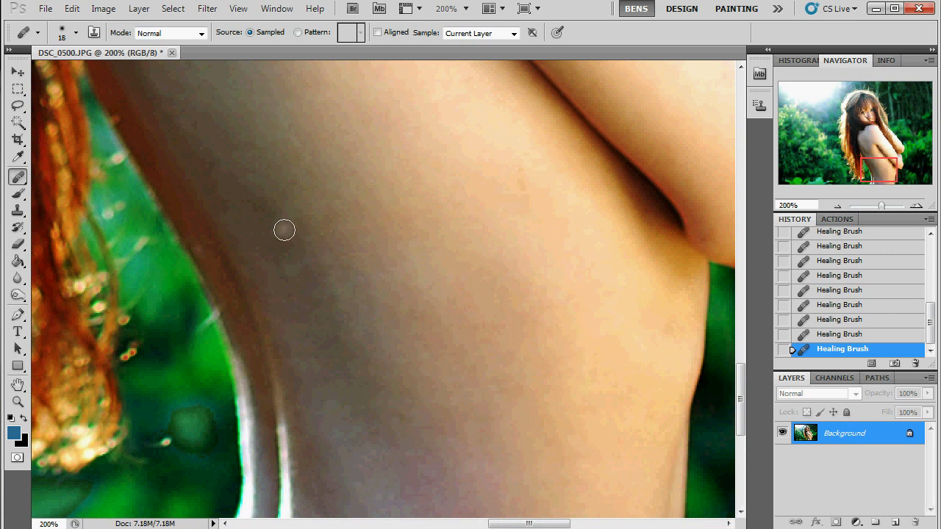
drag(294, 263, 362, 250)
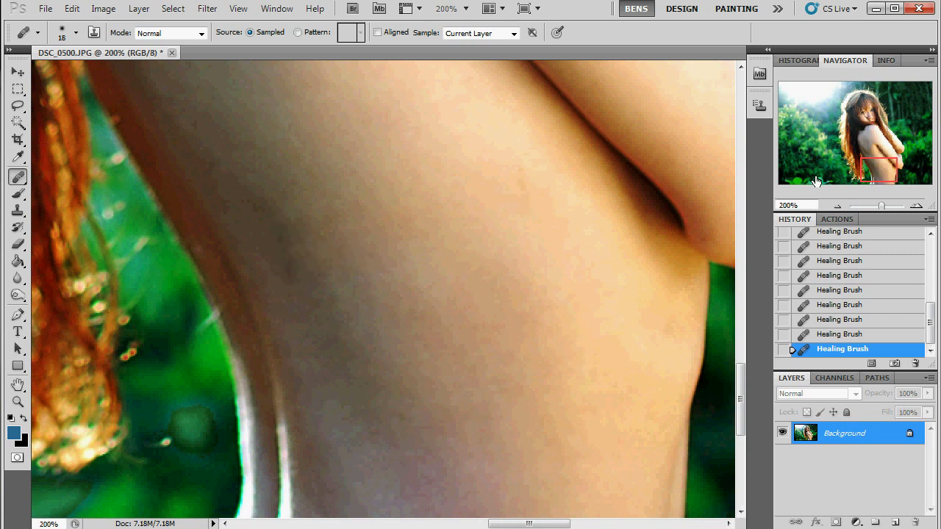
drag(879, 160, 883, 163)
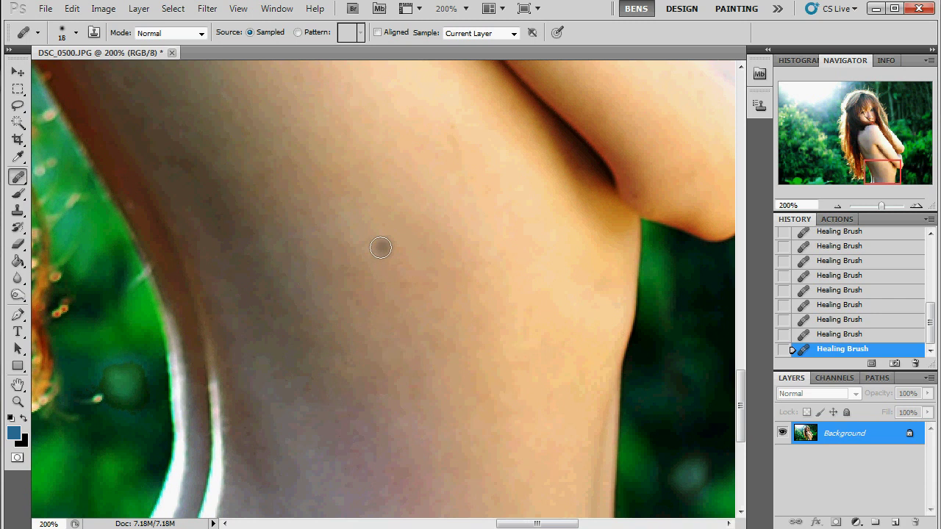
mouse_move(376, 271)
mouse_down()
mouse_move(435, 280)
mouse_move(449, 272)
mouse_move(477, 285)
mouse_up()
Step: Resample clean skin, heal more torso skin, and zoom out to fit the photo
click(875, 165)
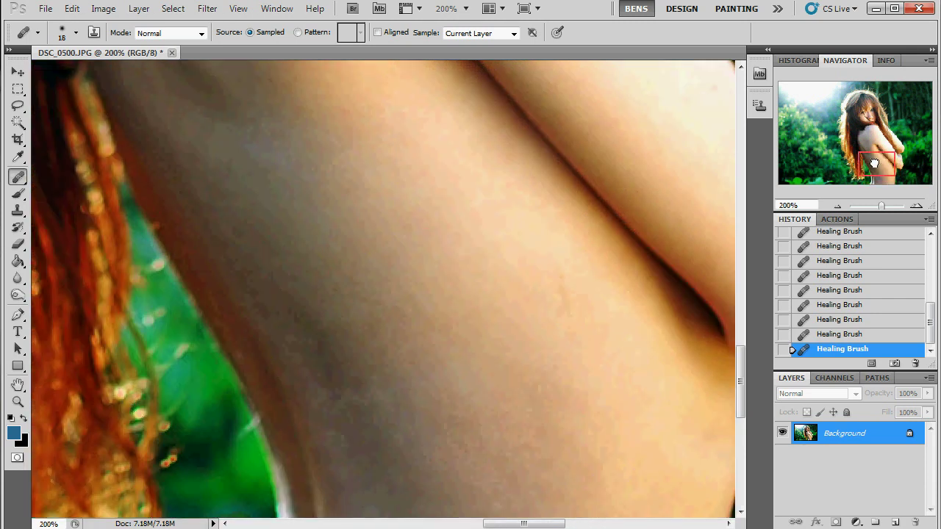
alt+click(614, 390)
mouse_move(563, 310)
mouse_down()
mouse_move(571, 305)
mouse_move(547, 296)
mouse_up()
drag(618, 328, 638, 310)
drag(895, 162, 891, 102)
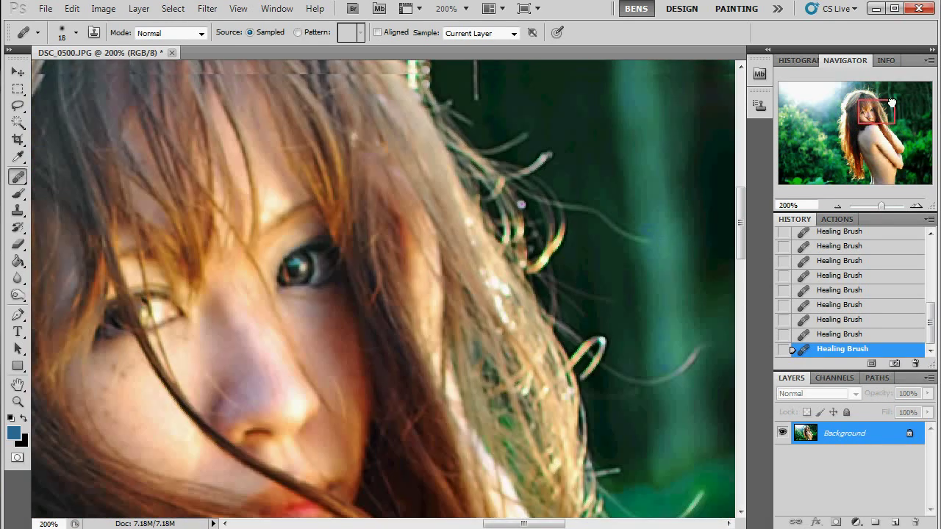
click(836, 206)
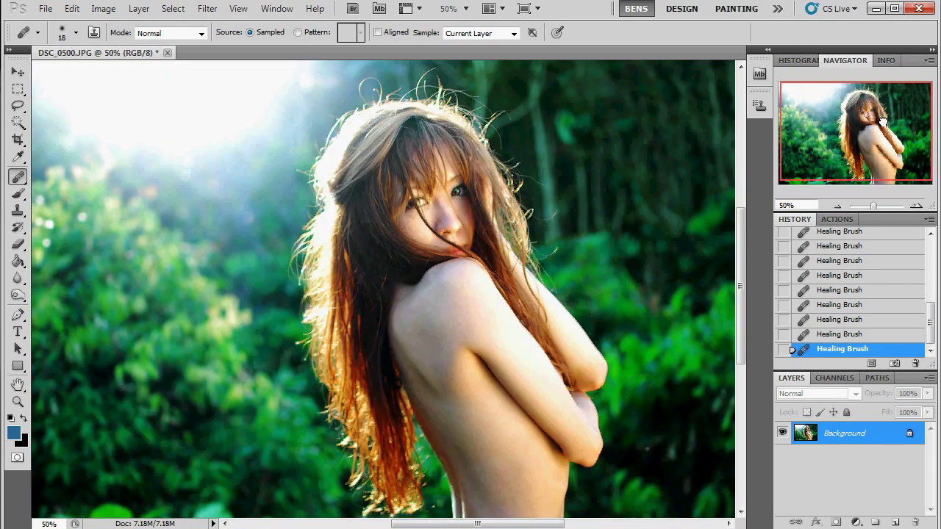
click(837, 206)
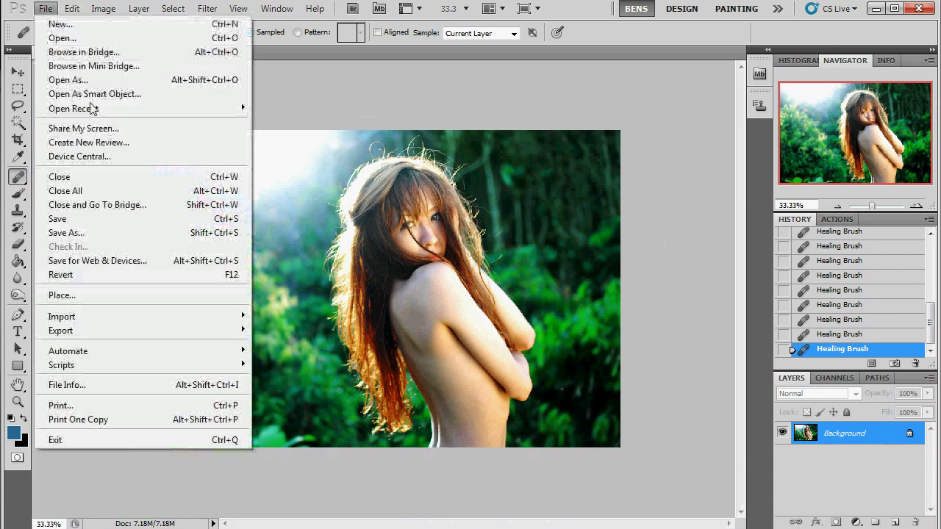
Step: Save the photo as uncompressed TIFF DSC_0500.tif in the Desktop's New folder
click(132, 230)
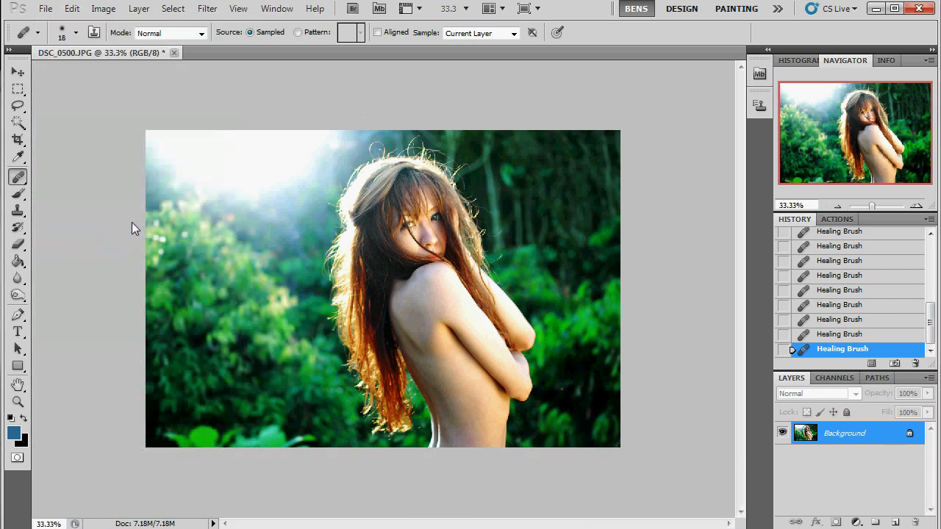
click(322, 147)
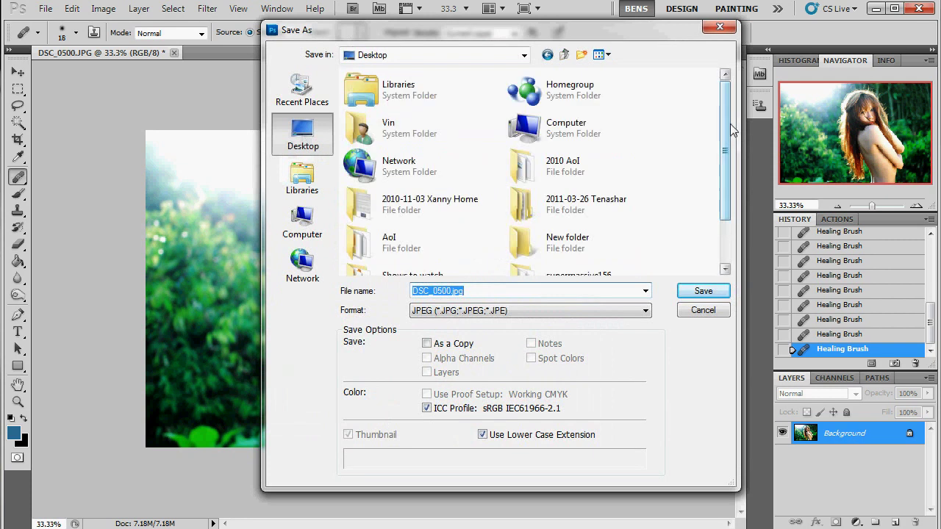
scroll(729, 118, down, 2)
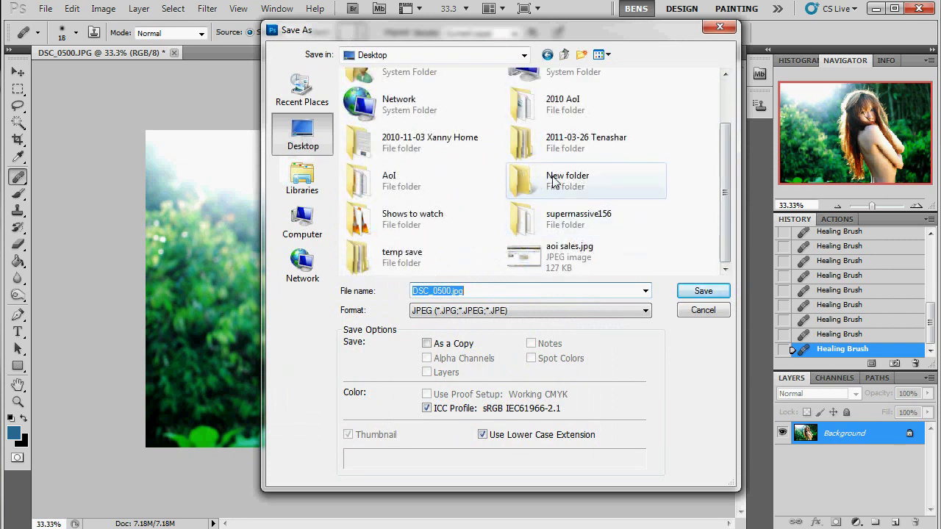
double_click(554, 182)
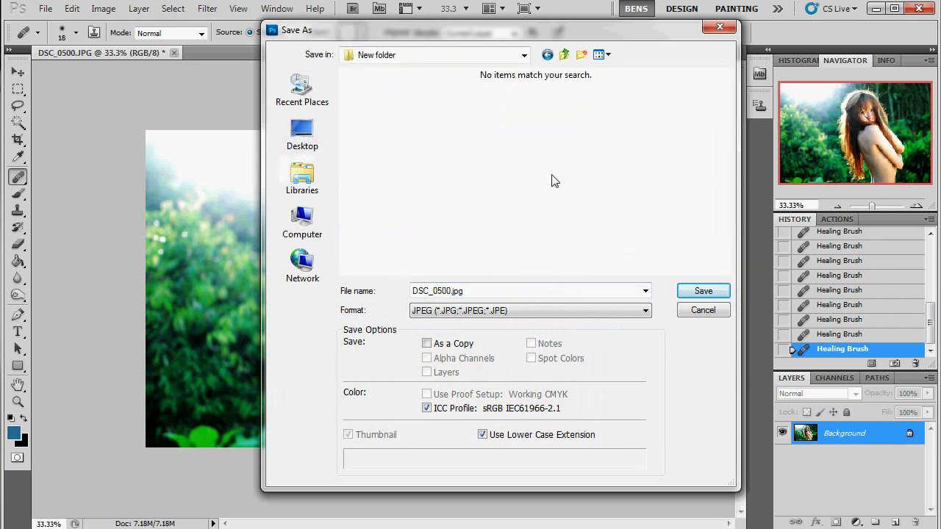
click(647, 311)
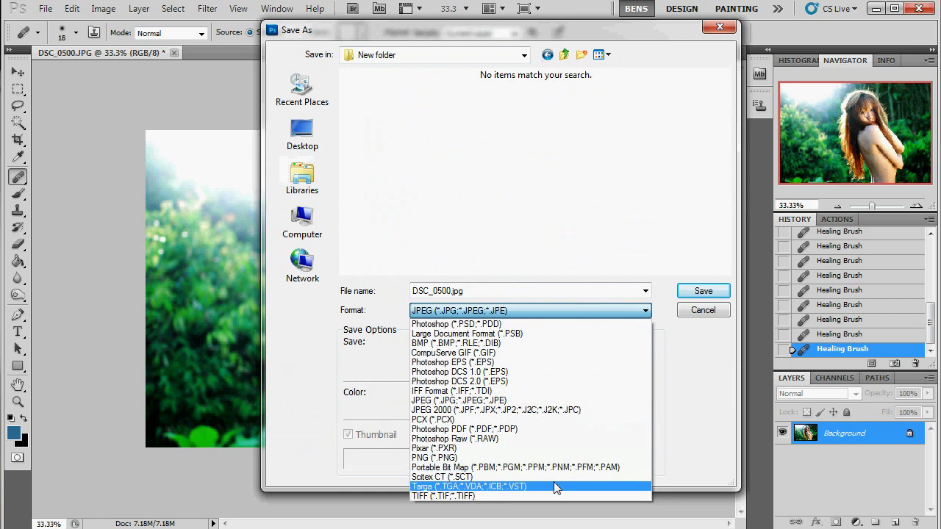
click(556, 500)
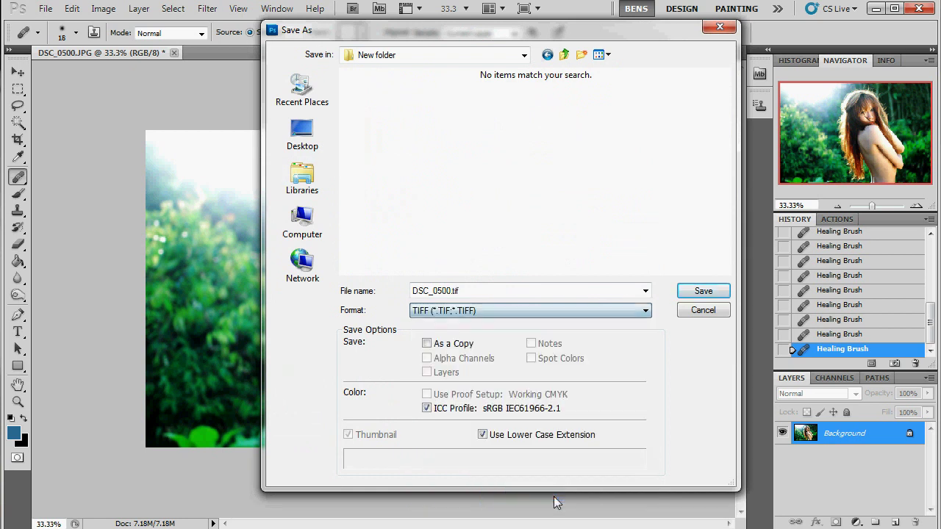
click(702, 293)
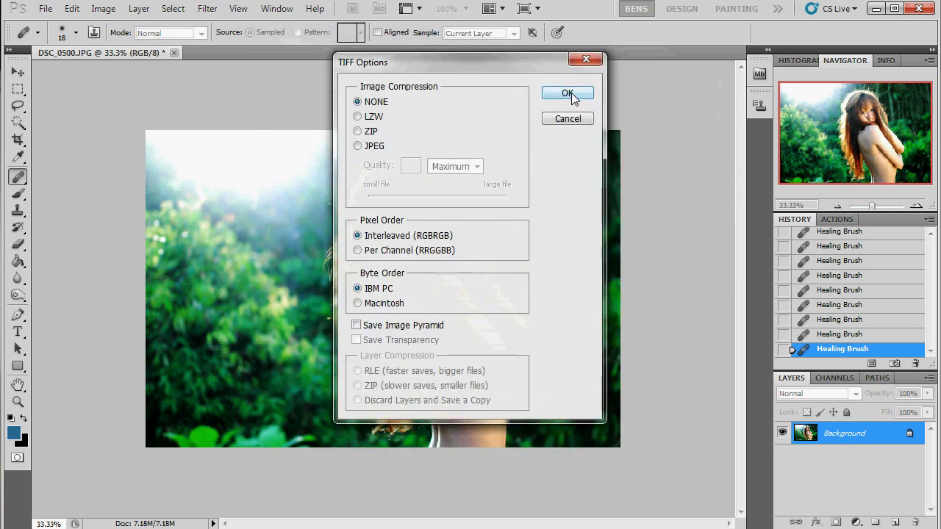
click(567, 94)
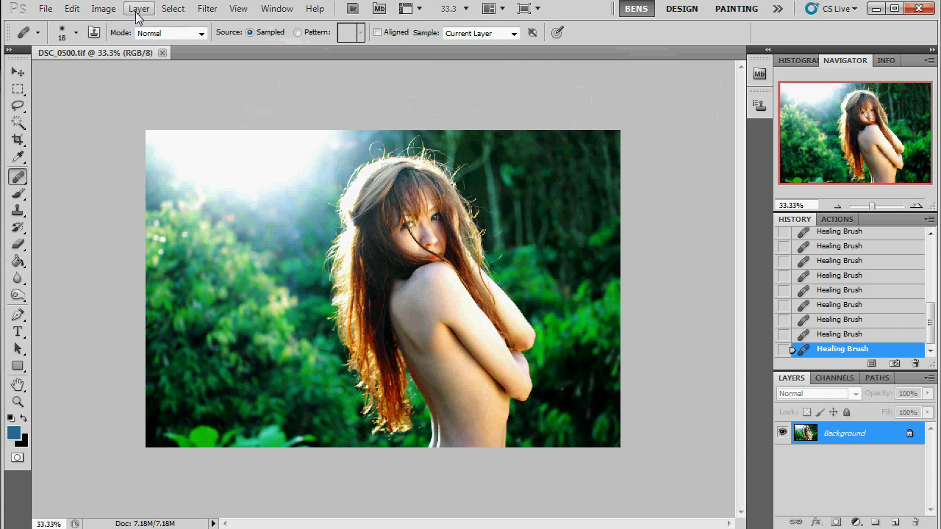
Step: Resize the image to 800 px wide and view it at 100%
click(101, 9)
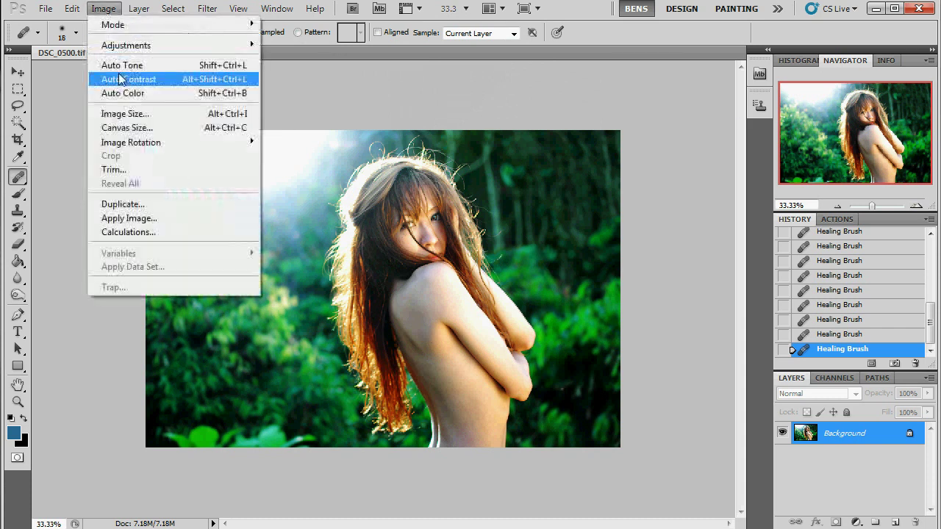
click(119, 114)
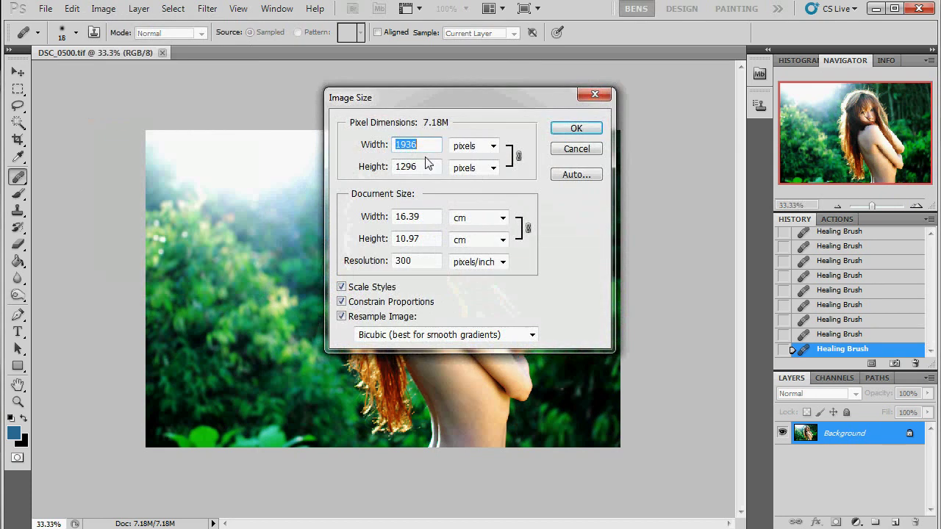
text(800)
key(Return)
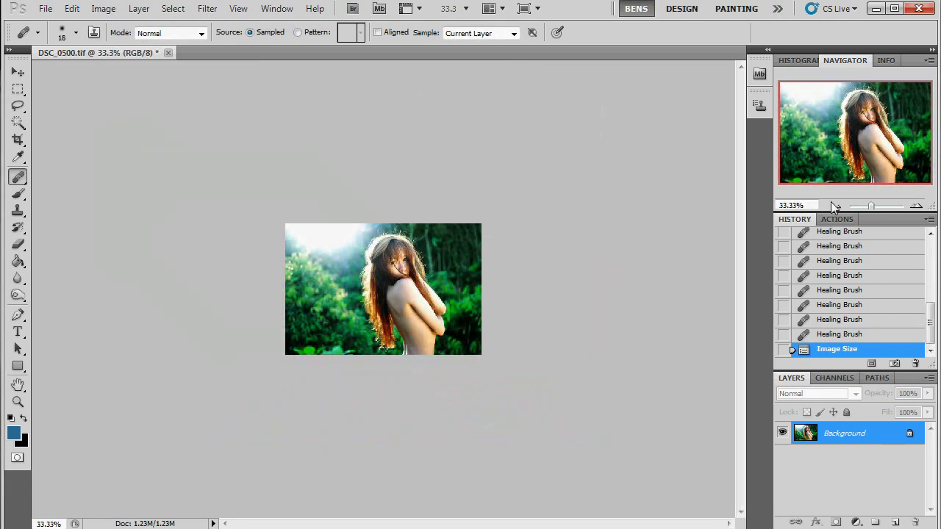
click(915, 206)
click(916, 206)
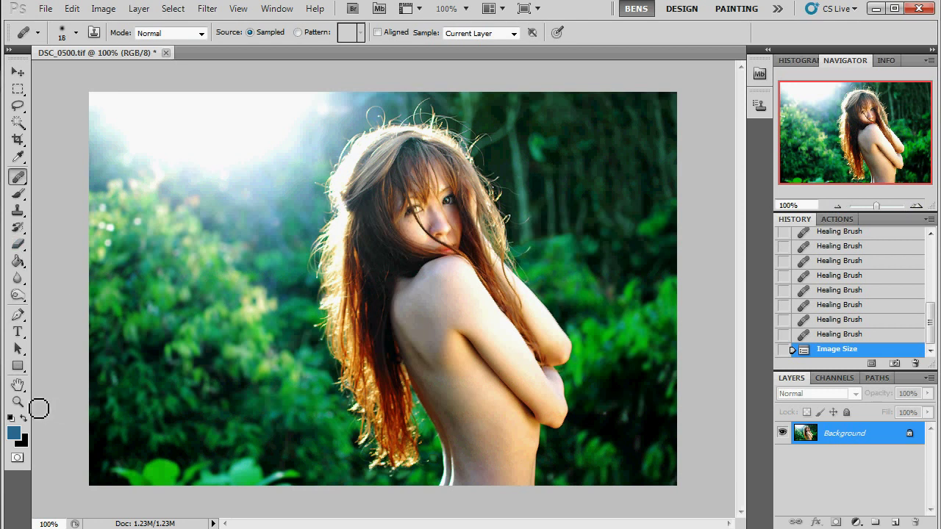
Step: Type 'artofimagery.com' in black near the photo's top left
click(18, 332)
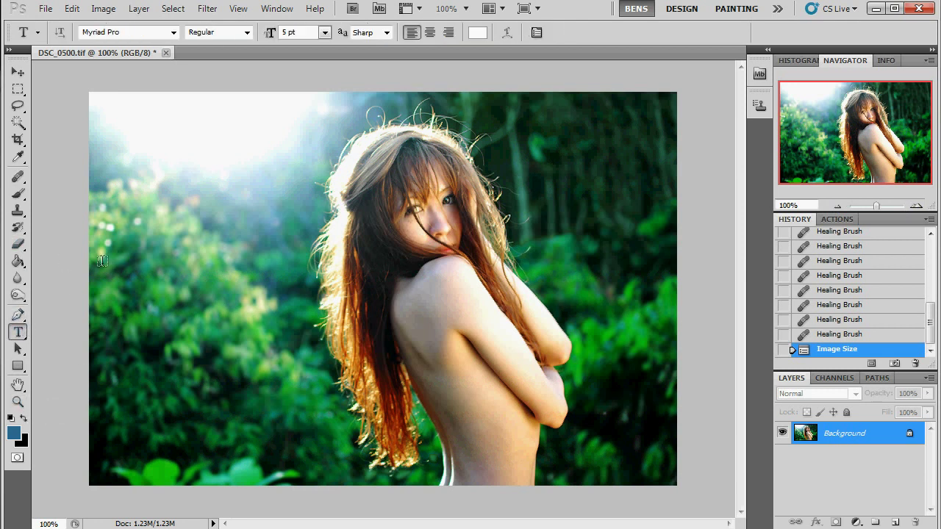
click(477, 33)
click(386, 330)
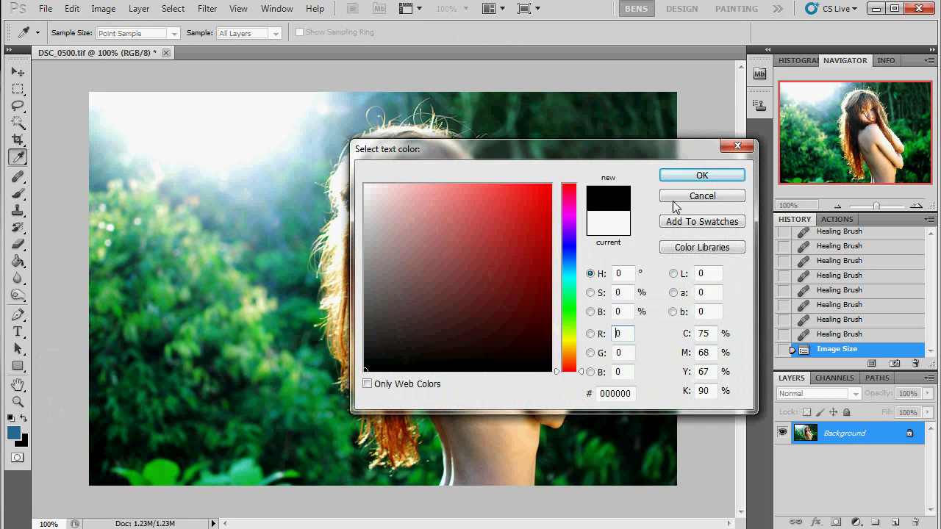
click(716, 177)
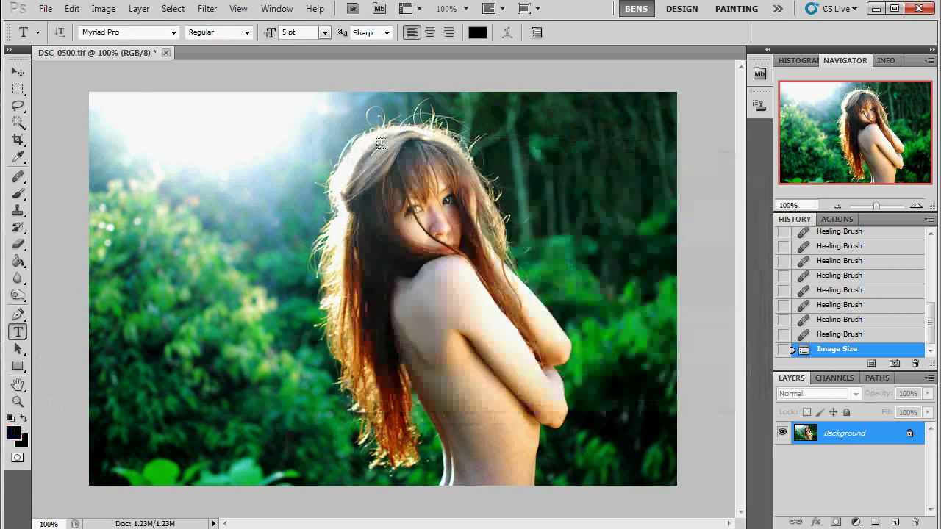
click(131, 111)
text(artofimagery)
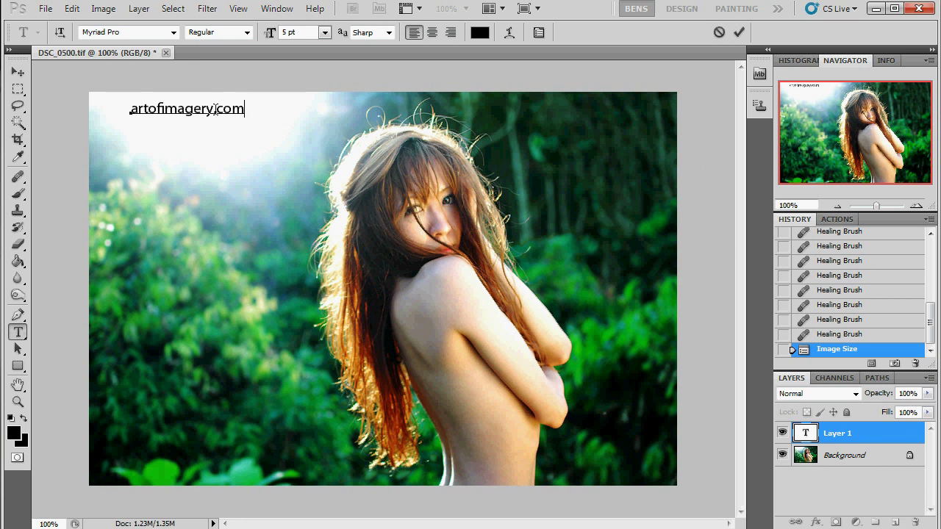
text(.com)
Step: Color '.com' grey 838383, set layer opacity to 40%, and nudge the watermark slightly
drag(216, 108, 250, 109)
click(479, 33)
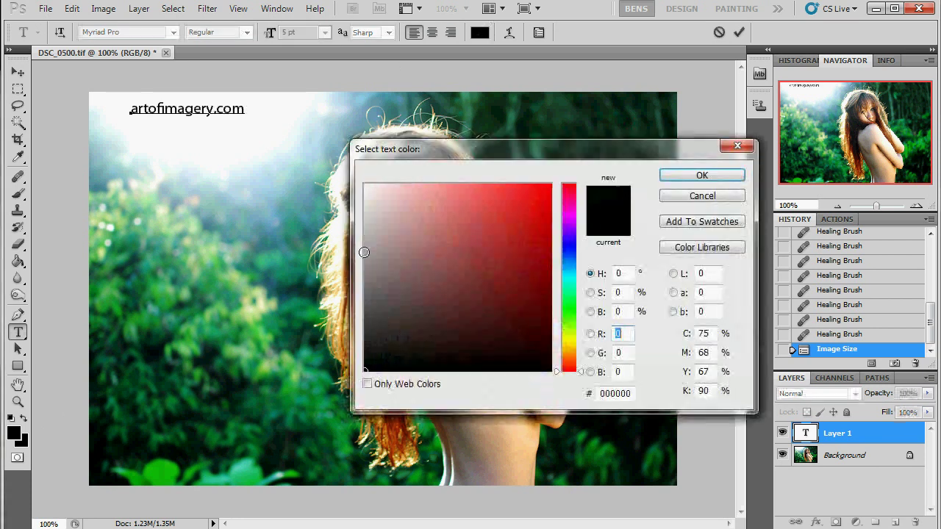
click(365, 274)
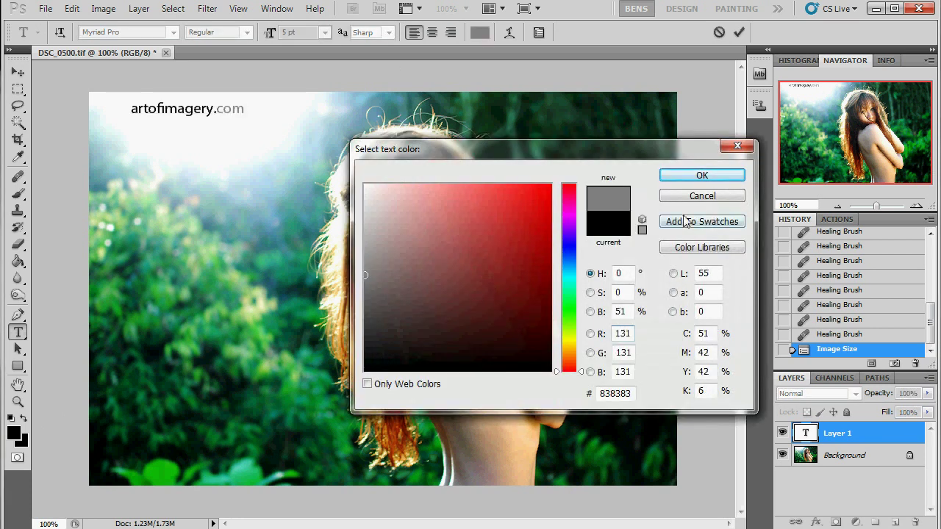
click(716, 176)
click(927, 393)
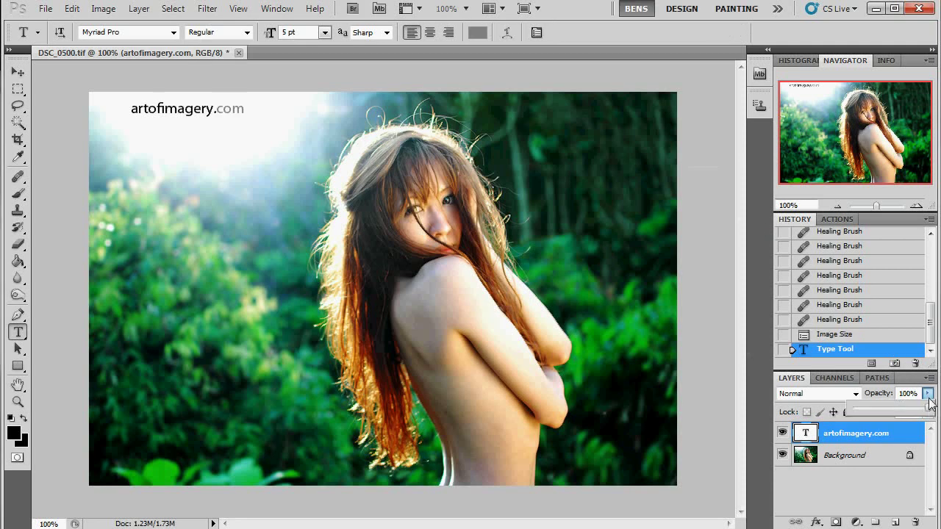
drag(929, 401, 885, 411)
click(225, 109)
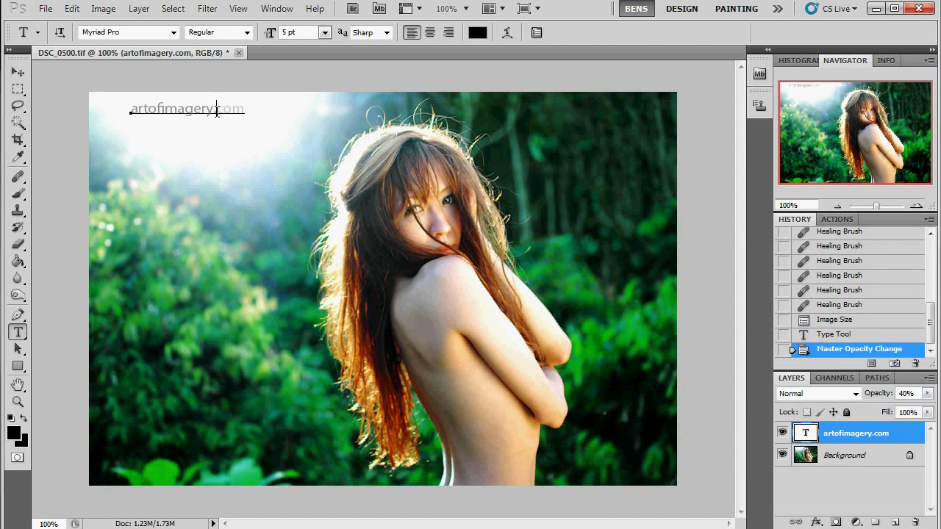
drag(226, 139, 222, 141)
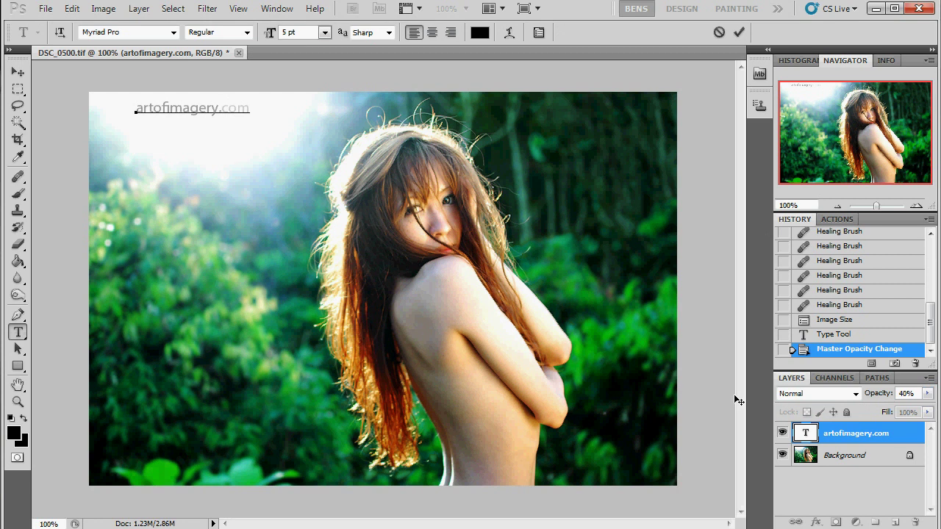
Step: Apply Smart Sharpen to the photo and merge the watermark text layer into it
click(879, 461)
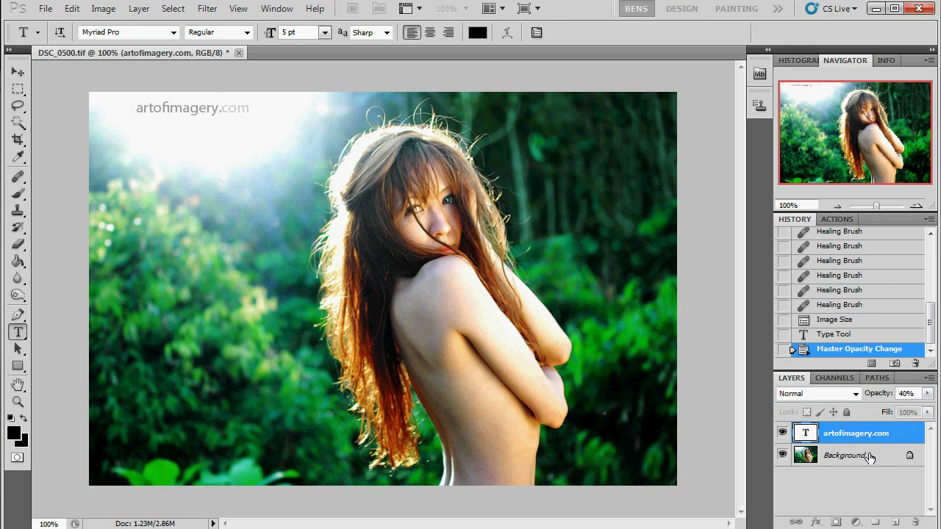
click(215, 9)
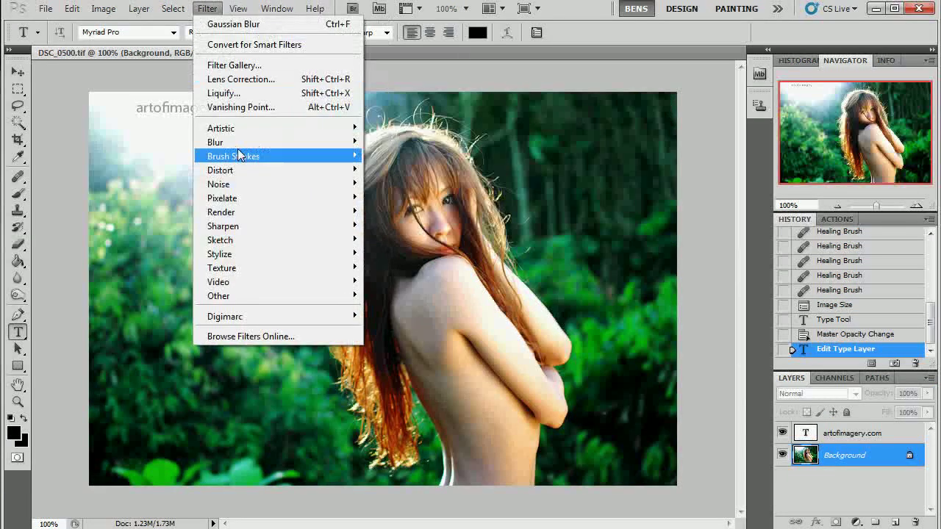
mouse_move(293, 222)
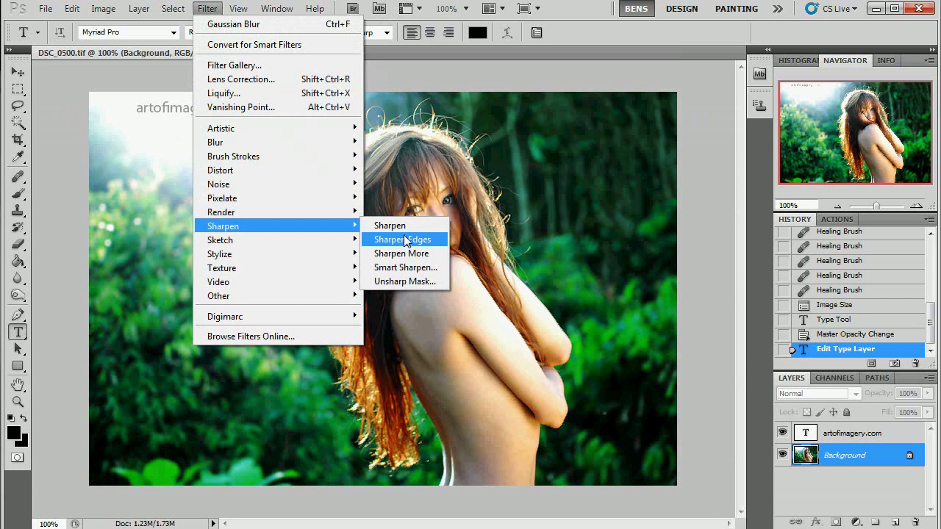
click(417, 269)
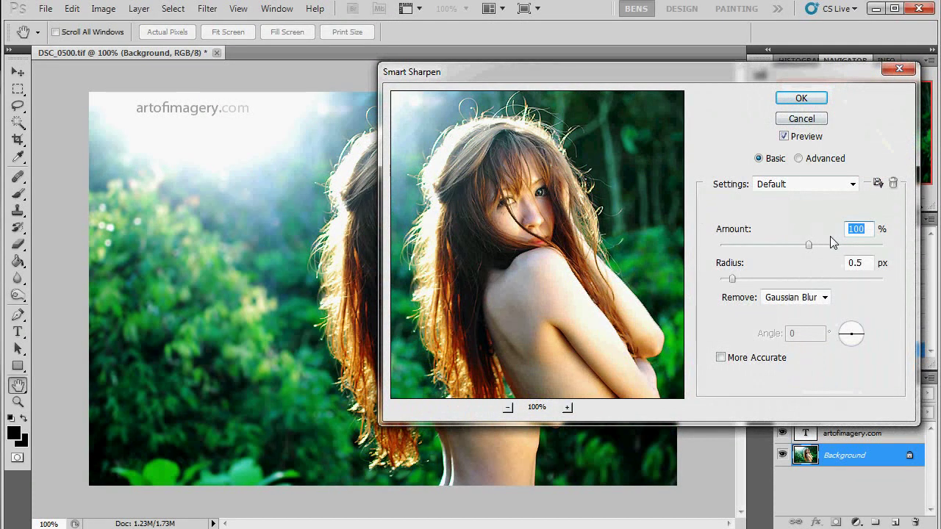
click(801, 97)
key(t)
click(873, 432)
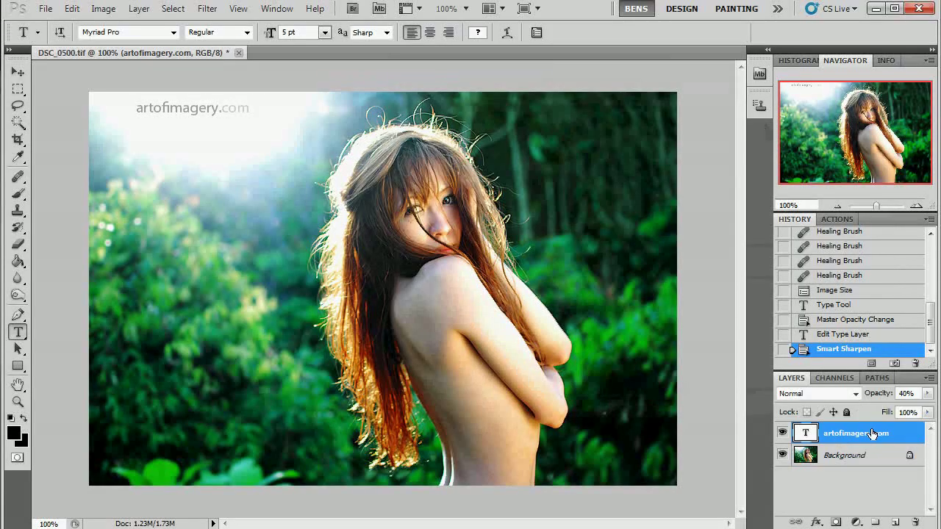
key(ctrl+e)
Step: Save the image as DSC_0500.jpg in JPEG format at quality 8
click(45, 8)
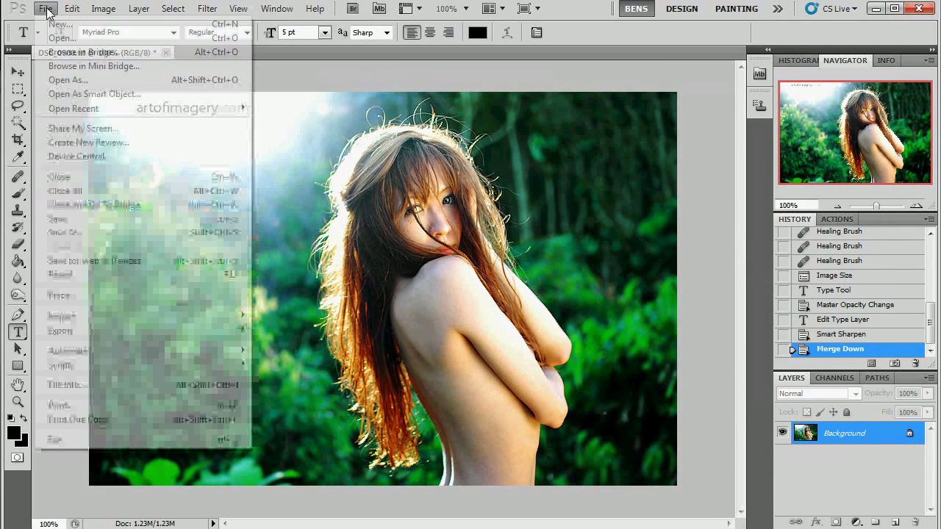
click(98, 233)
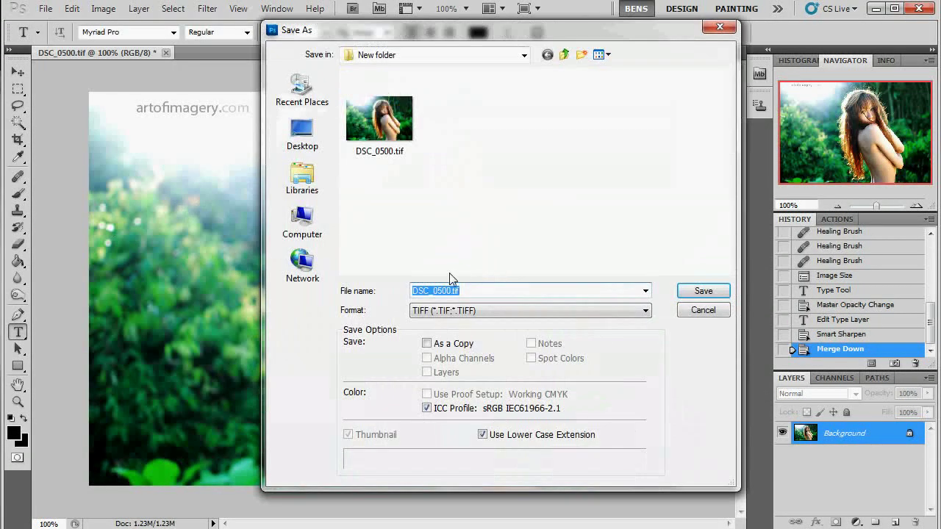
click(644, 311)
click(603, 400)
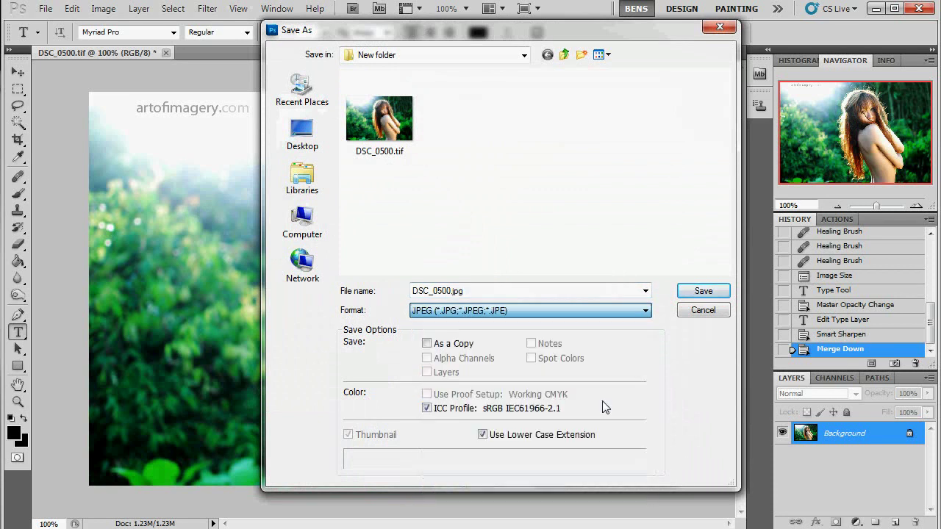
click(708, 294)
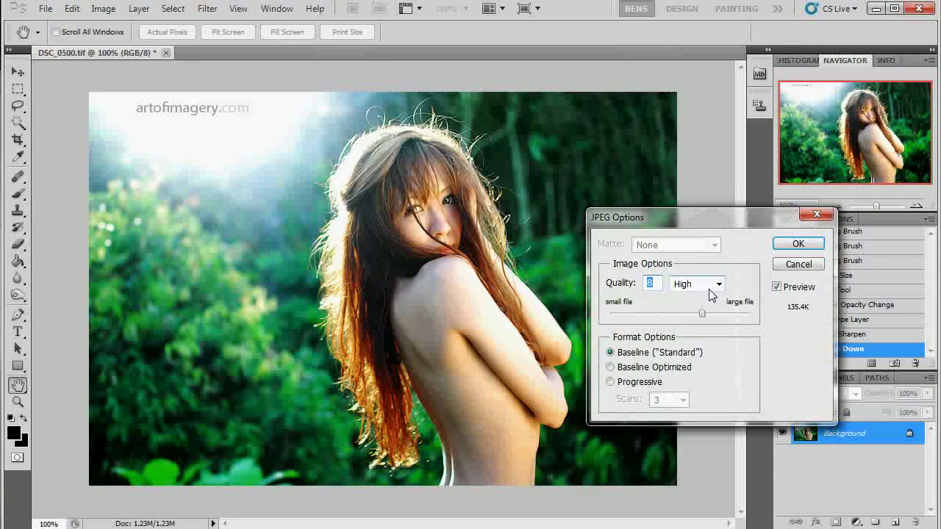
click(807, 243)
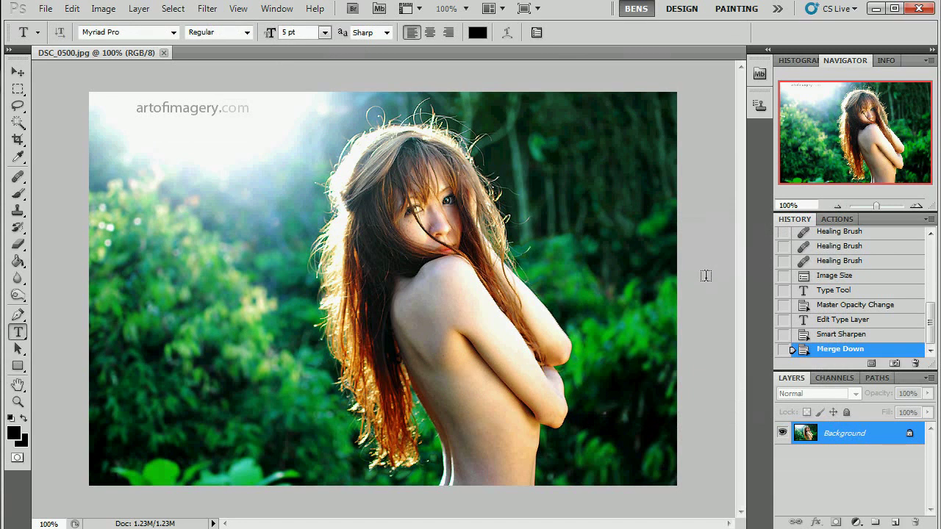
scroll(853, 294, up, 10)
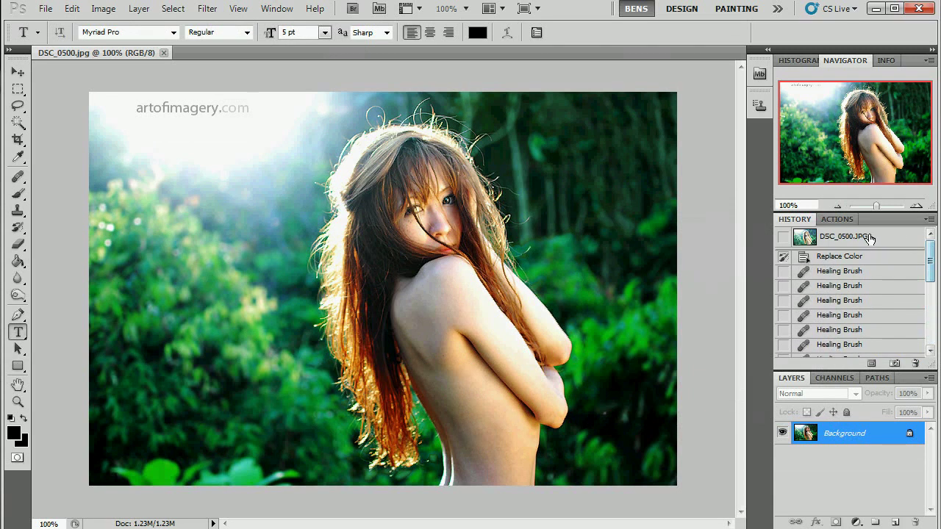
click(871, 235)
click(841, 205)
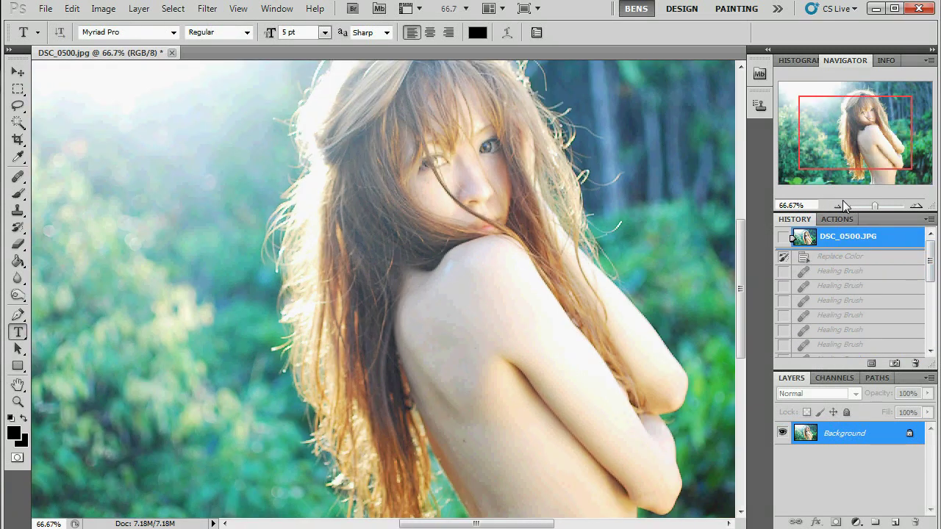
click(837, 206)
drag(931, 273, 932, 332)
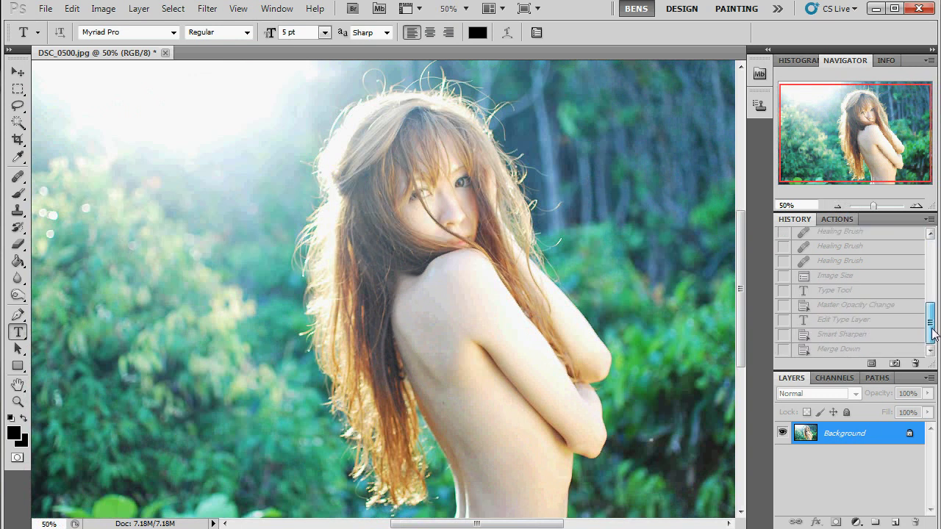
click(857, 263)
scroll(859, 263, up, 5)
click(900, 239)
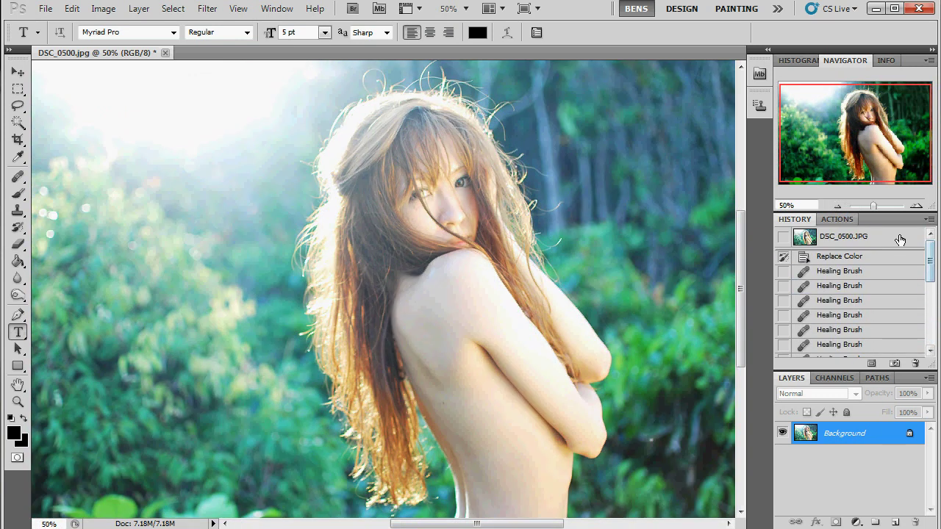
scroll(875, 294, down, 5)
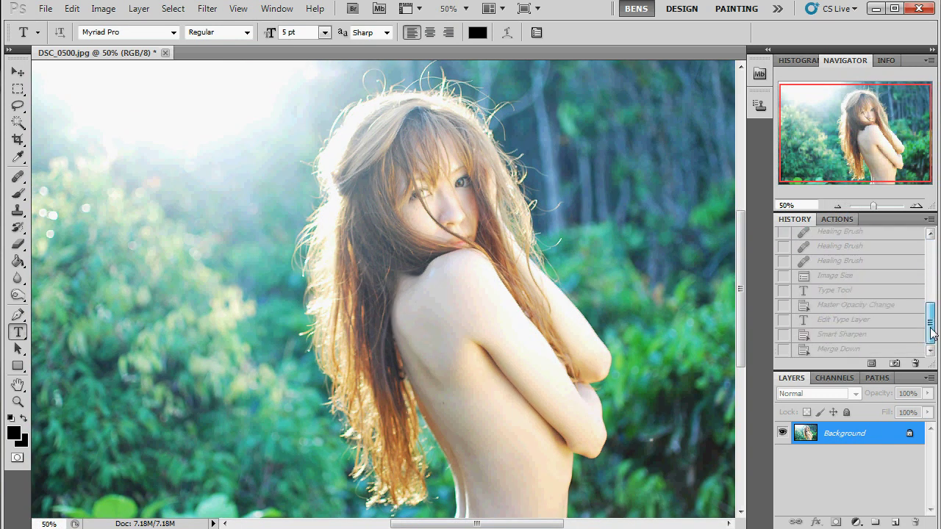
click(857, 263)
click(894, 351)
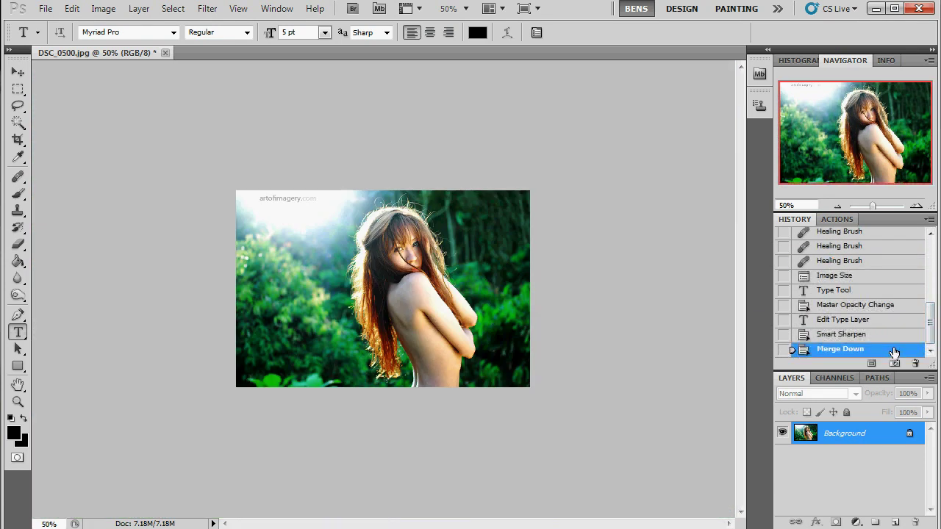
click(917, 207)
click(916, 207)
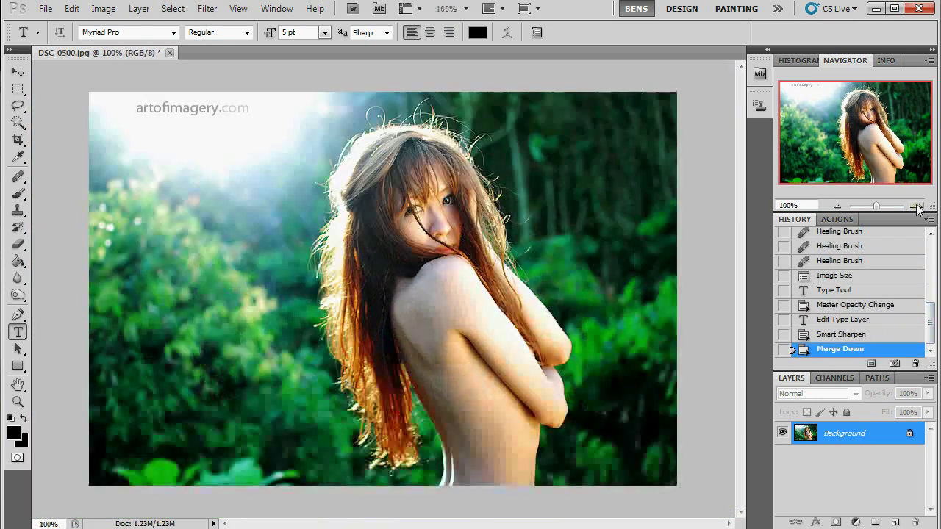